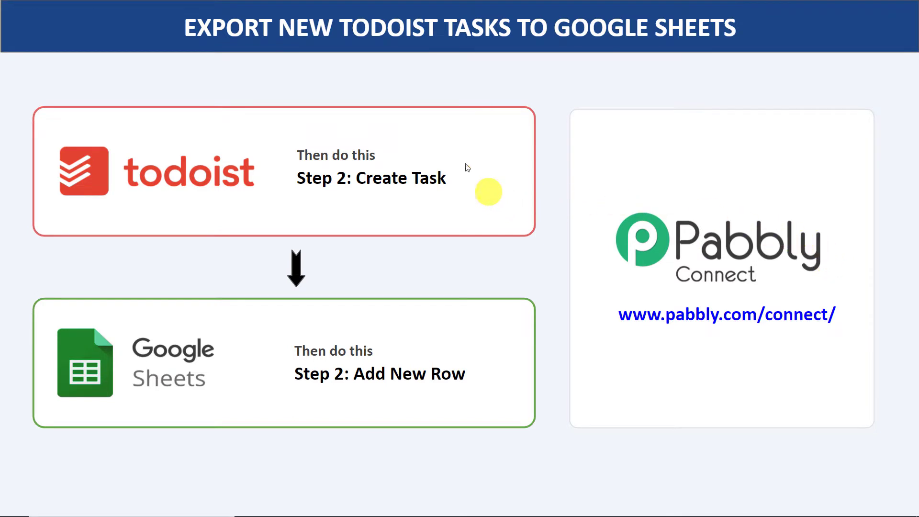
- Leave the intro slideshow to show the Todoist Google Sheets project in Chrome
{"action": "key", "text": "alt+Tab"}
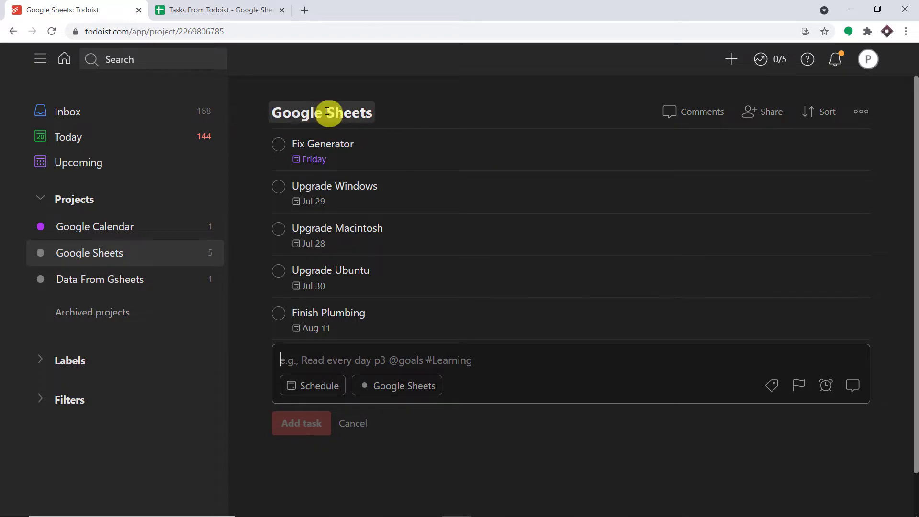
- Compare the Tasks From Todoist spreadsheet with the Todoist Google Sheets project
{"action": "left_click", "coordinate": [231, 9]}
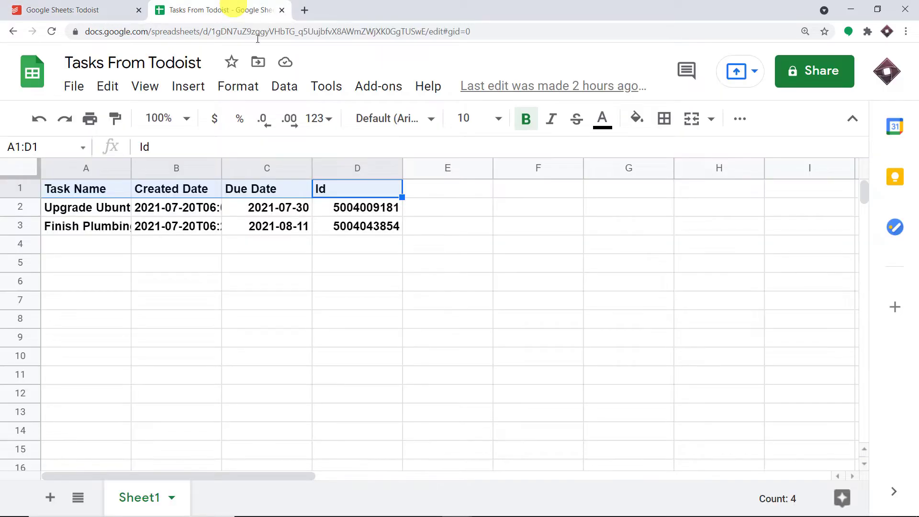
{"action": "left_click", "coordinate": [95, 9]}
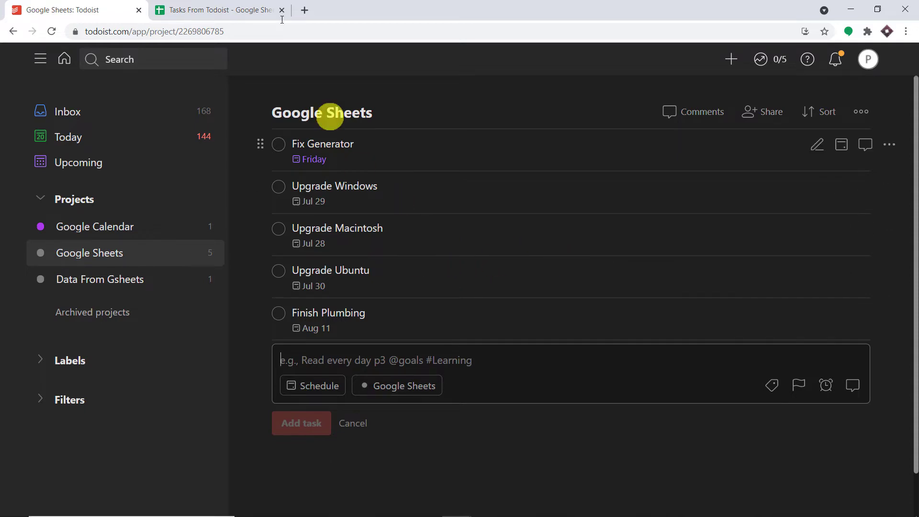
{"action": "left_click", "coordinate": [216, 8]}
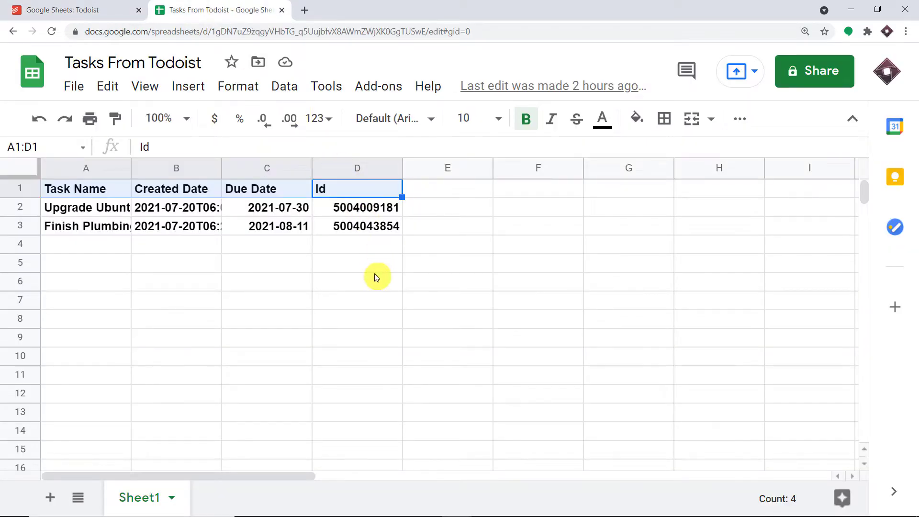
{"action": "left_click", "coordinate": [102, 5]}
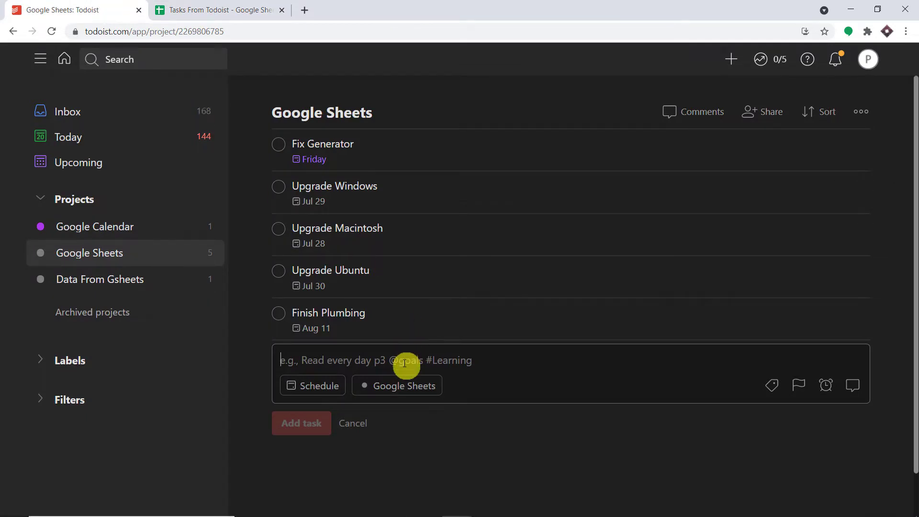
- Add the task 'Upgrade Macintosh' due Jul 31, then check the spreadsheet for it
{"action": "type", "text": "U"}
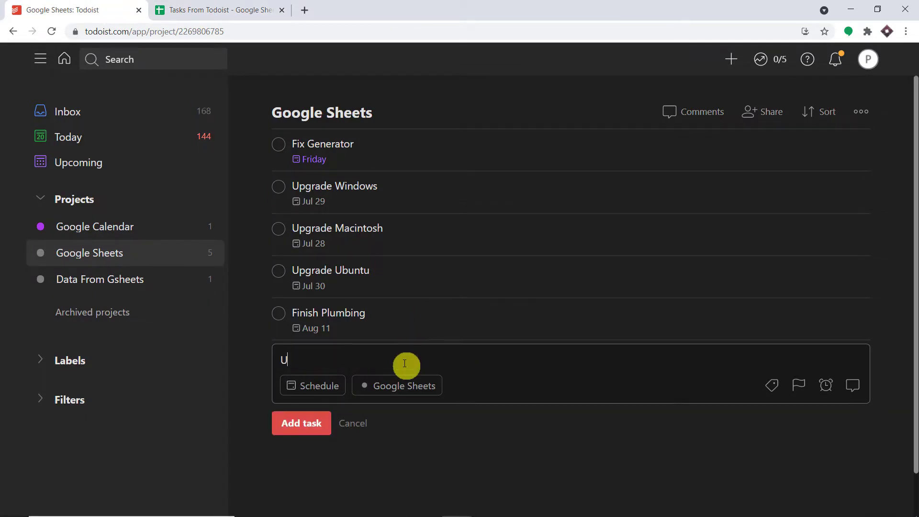
{"action": "type", "text": "pgrade Macintosh"}
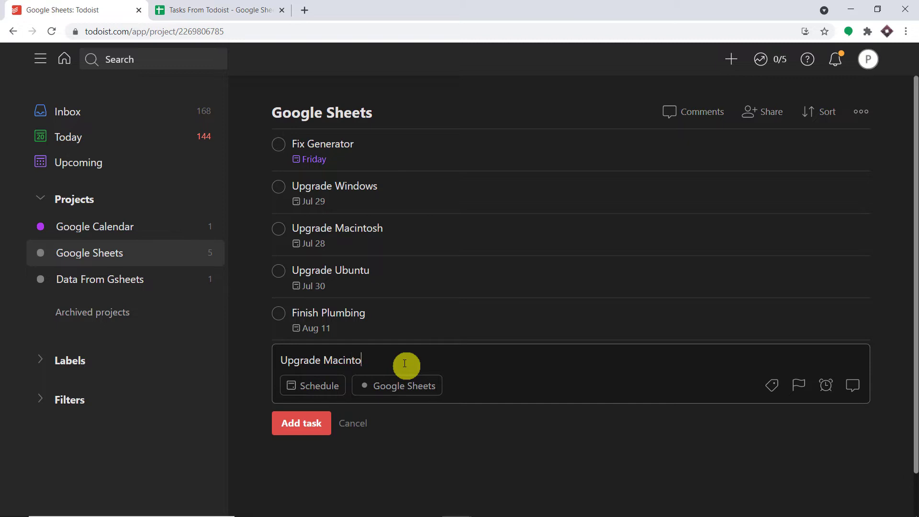
{"action": "left_click", "coordinate": [330, 382]}
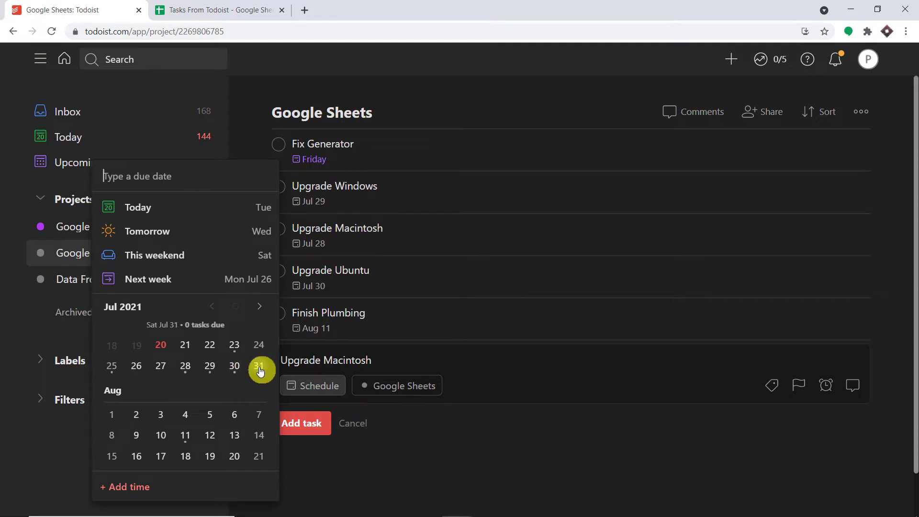
{"action": "left_click", "coordinate": [259, 367]}
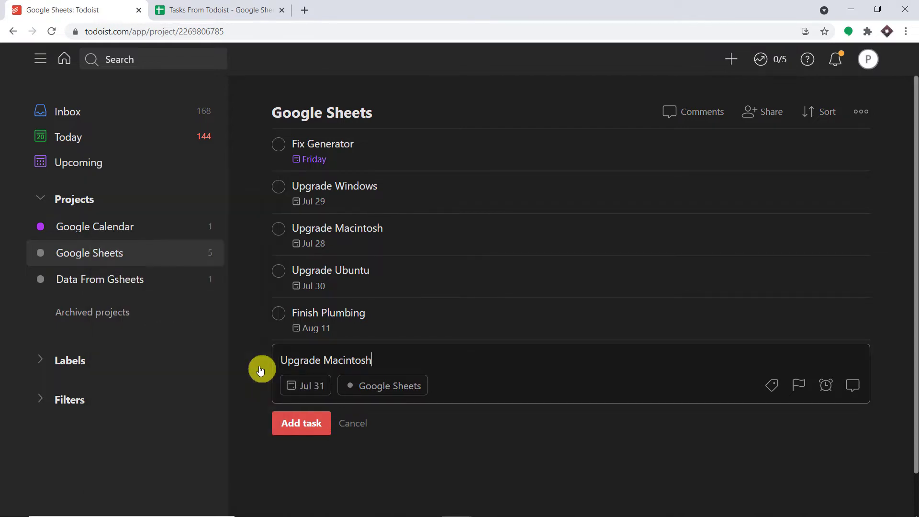
{"action": "left_click", "coordinate": [313, 430]}
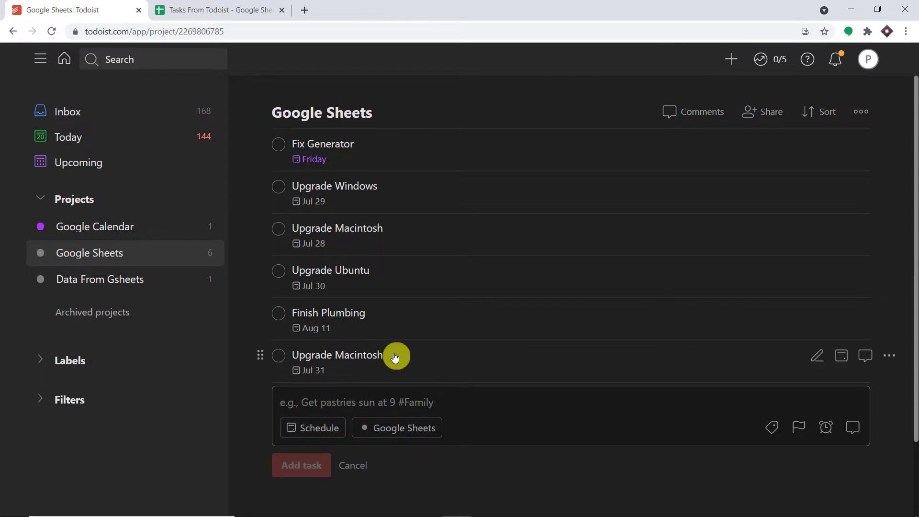
{"action": "left_click", "coordinate": [265, 4]}
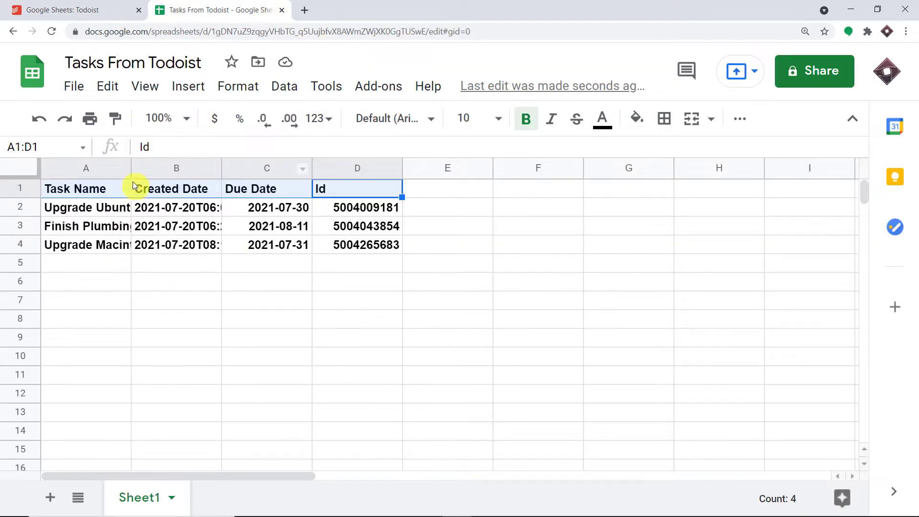
- Widen column A and inspect row 4's Upgrade Macintosh name, created date, due date and id
{"action": "left_click_drag", "start_coordinate": [132, 167], "coordinate": [181, 167]}
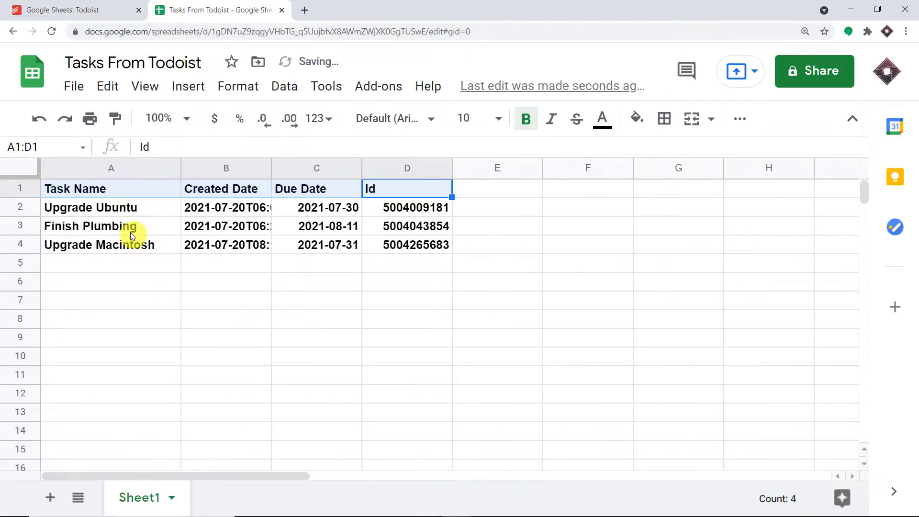
{"action": "left_click", "coordinate": [121, 245]}
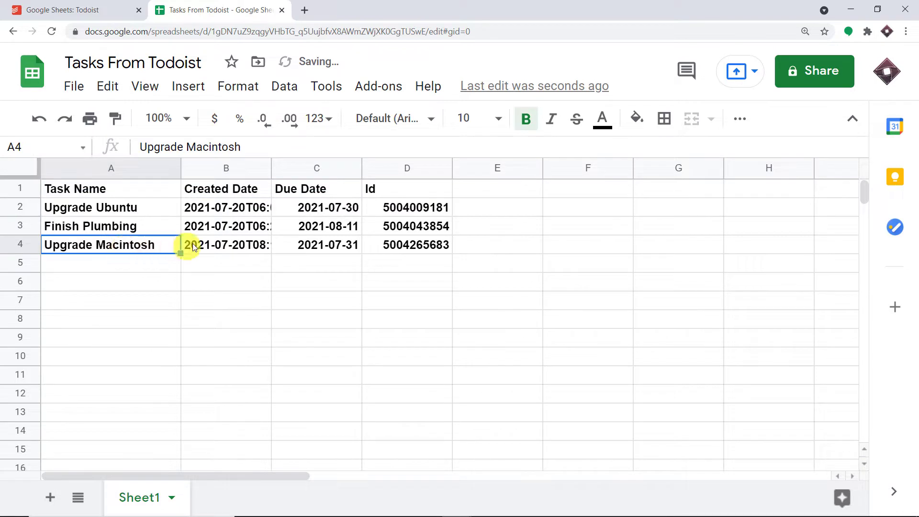
{"action": "left_click", "coordinate": [217, 243]}
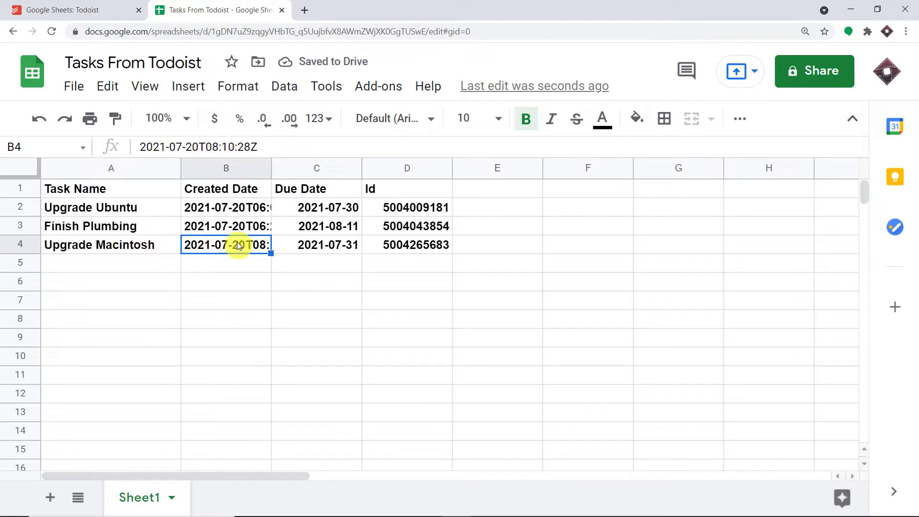
{"action": "left_click", "coordinate": [329, 249]}
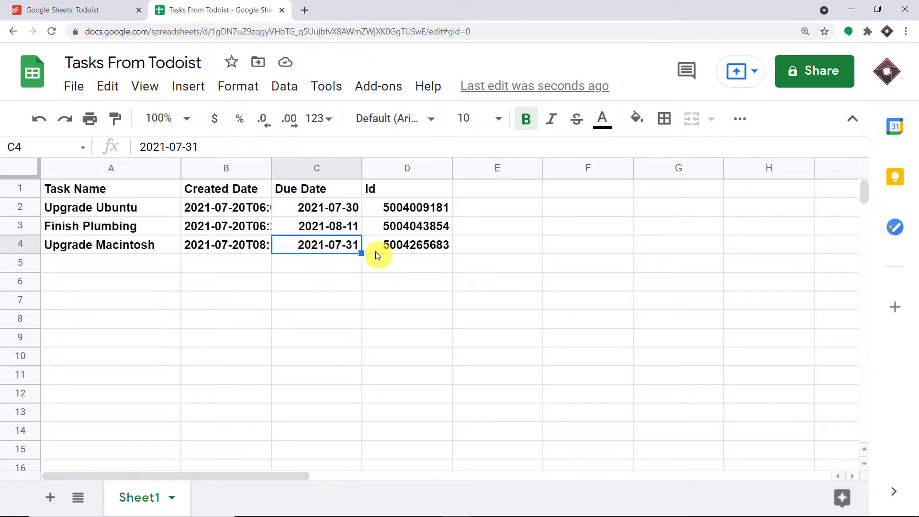
{"action": "left_click", "coordinate": [418, 246]}
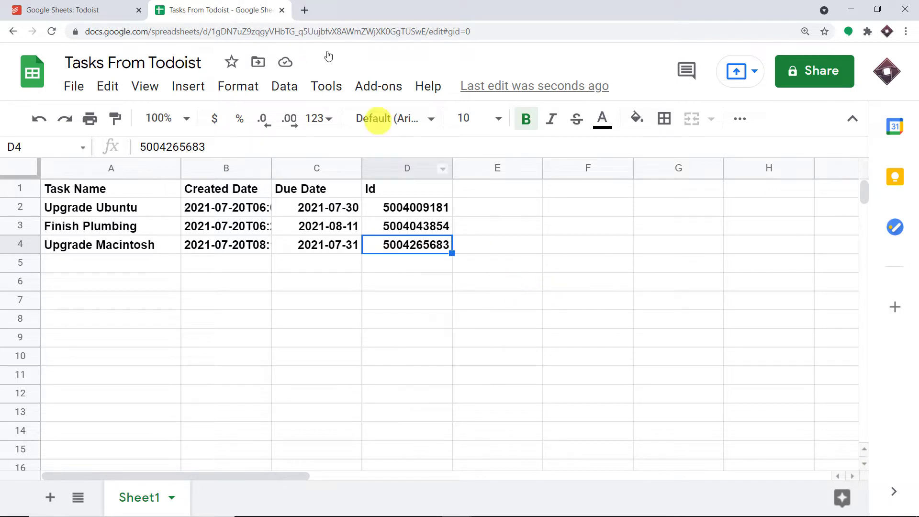
- Load pabbly.com in a new tab, sign in, and open the Connect app
{"action": "left_click", "coordinate": [303, 13]}
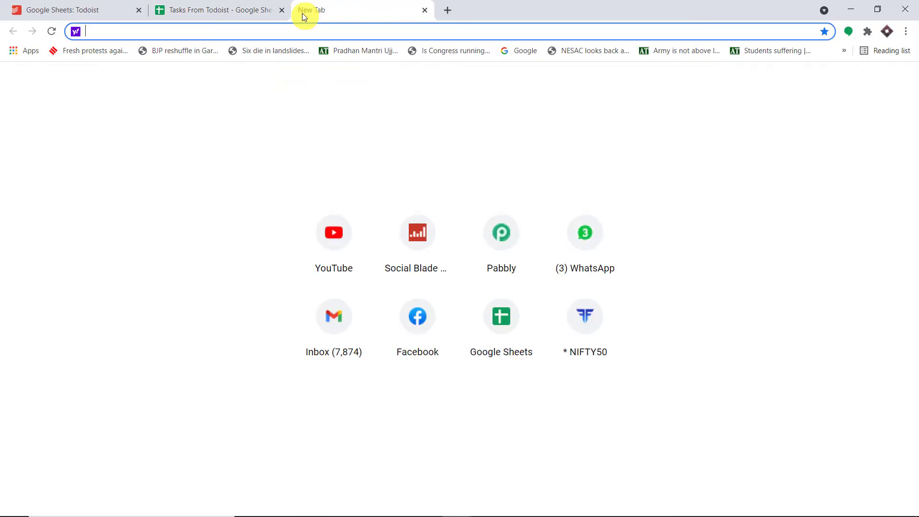
{"action": "type", "text": "p"}
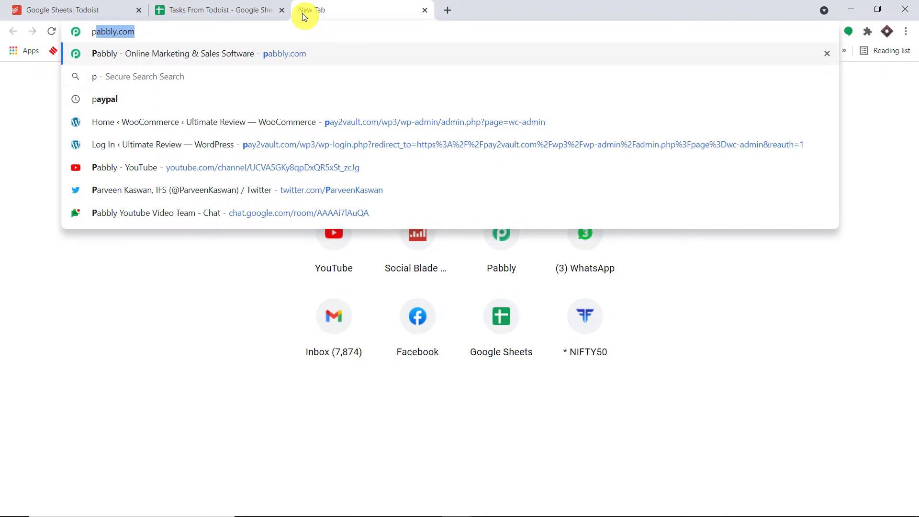
{"action": "key", "text": "Return"}
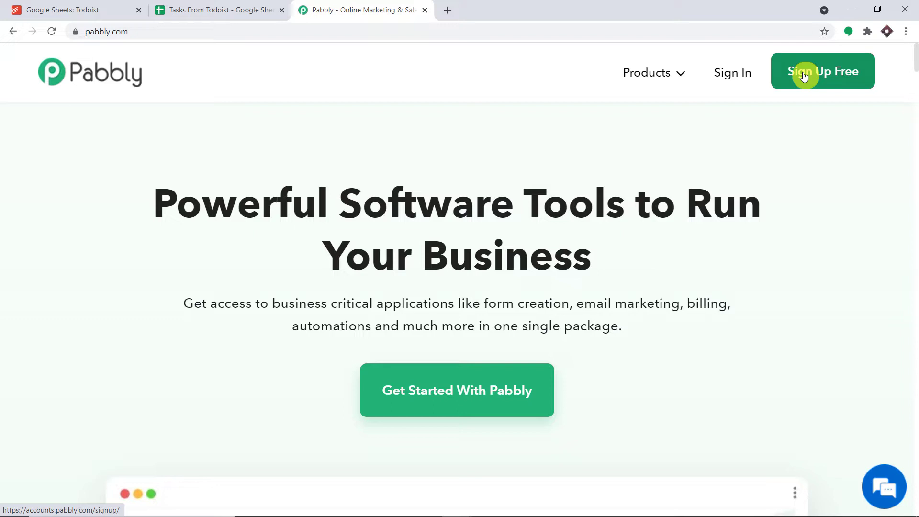
{"action": "left_click", "coordinate": [729, 81]}
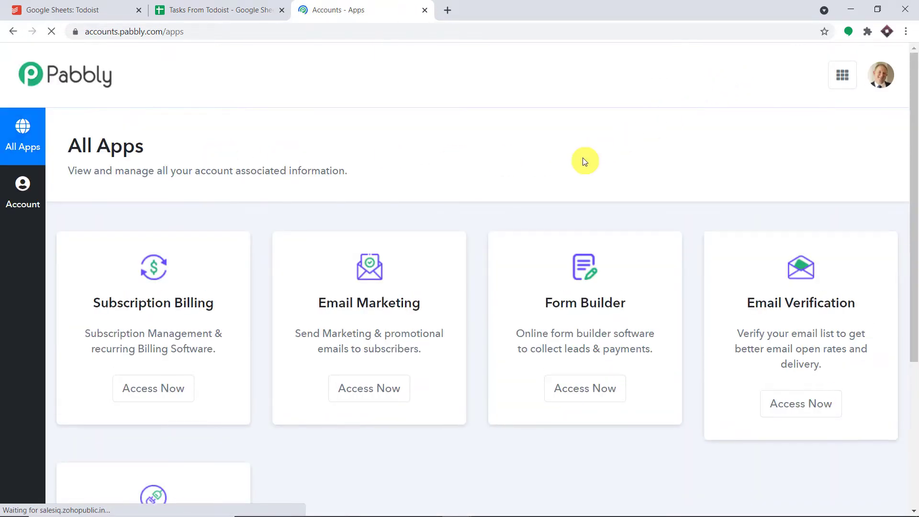
{"action": "scroll", "coordinate": [584, 163], "scroll_direction": "down", "scroll_amount": 5}
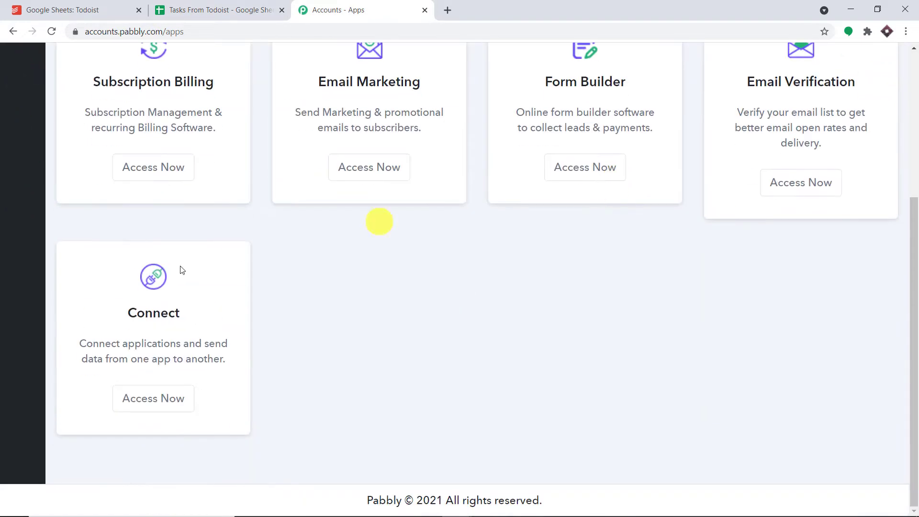
{"action": "left_click", "coordinate": [171, 398]}
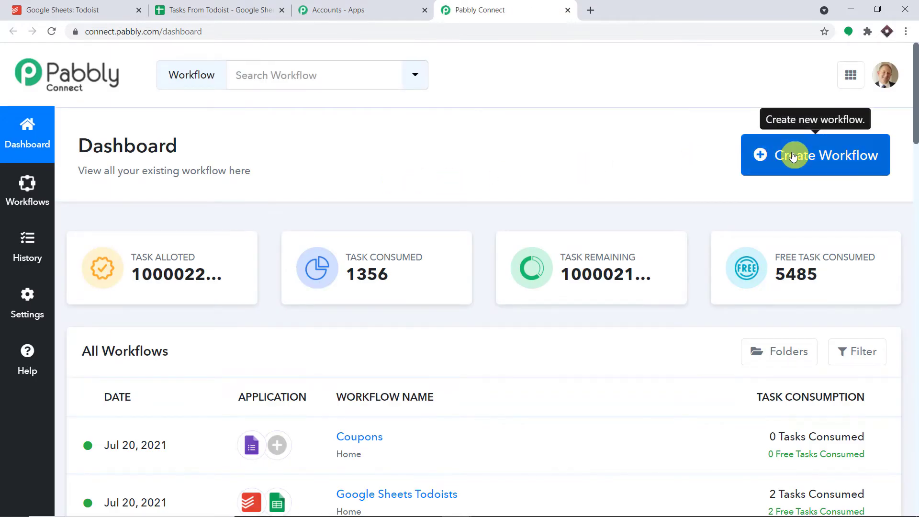
- Create a workflow named 'Todoist to Google Sheets'
{"action": "left_click", "coordinate": [793, 157]}
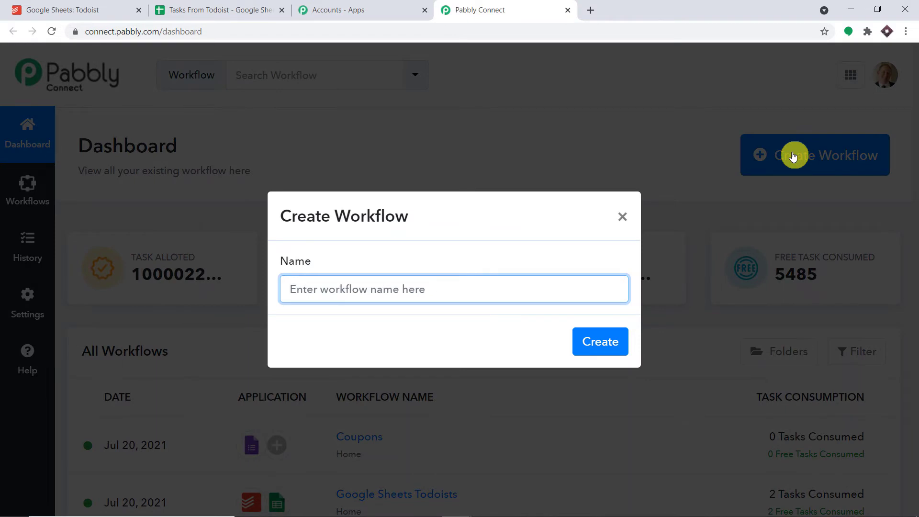
{"action": "type", "text": "T"}
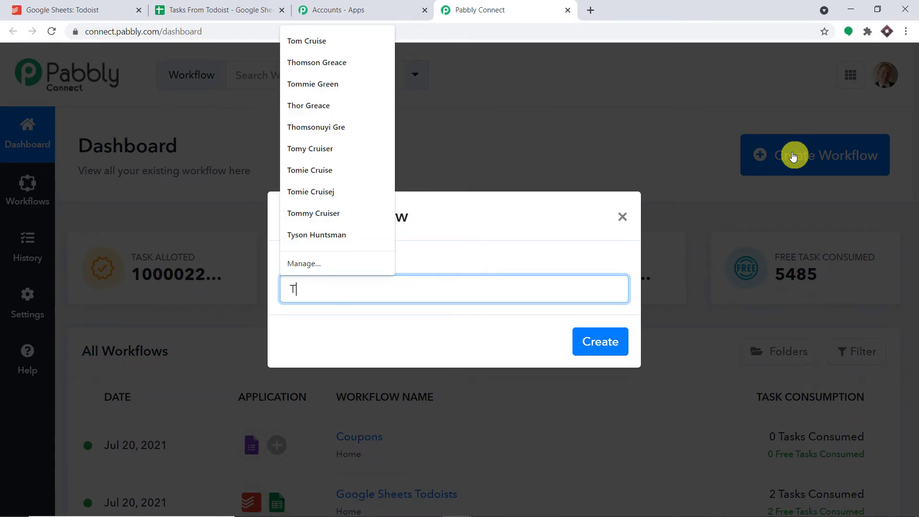
{"action": "type", "text": "odoi"}
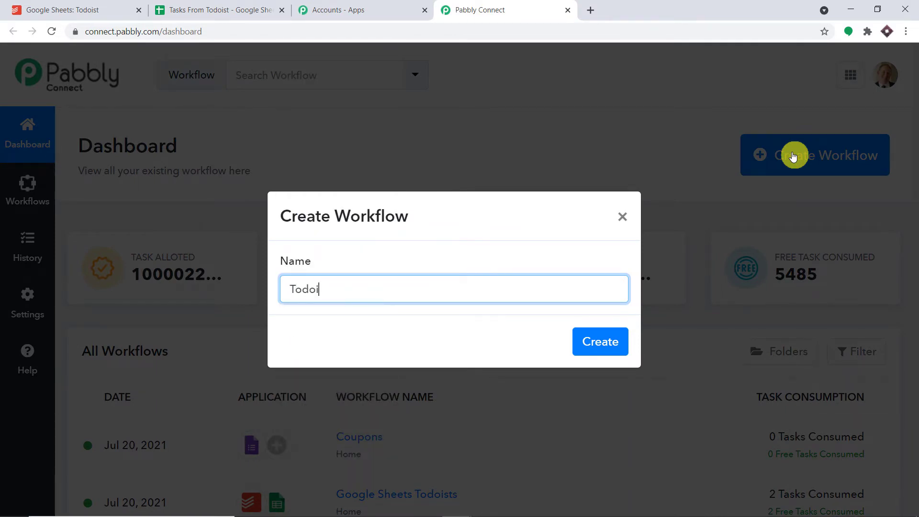
{"action": "type", "text": "st to Google S"}
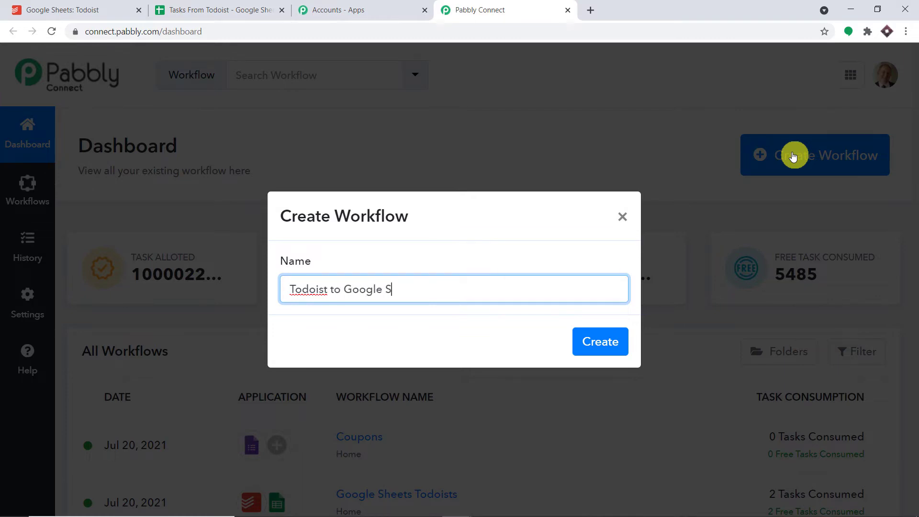
{"action": "type", "text": "heets"}
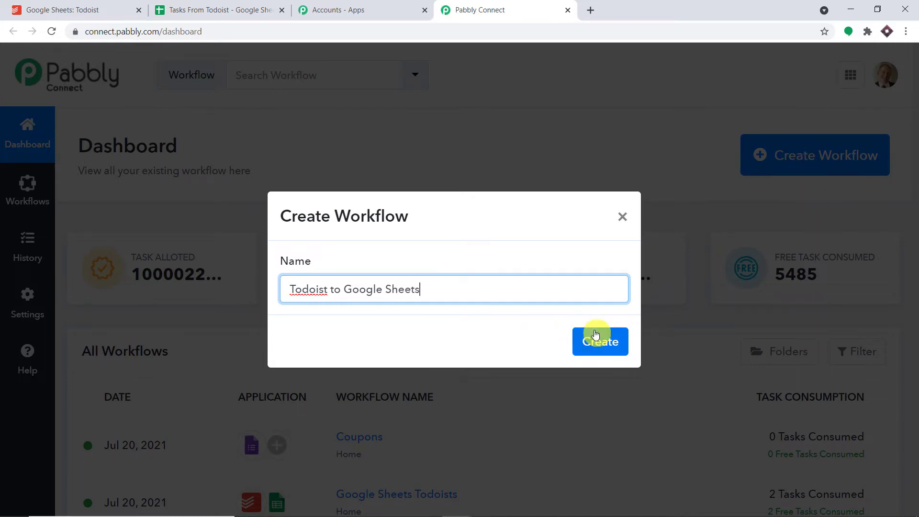
{"action": "left_click", "coordinate": [597, 337]}
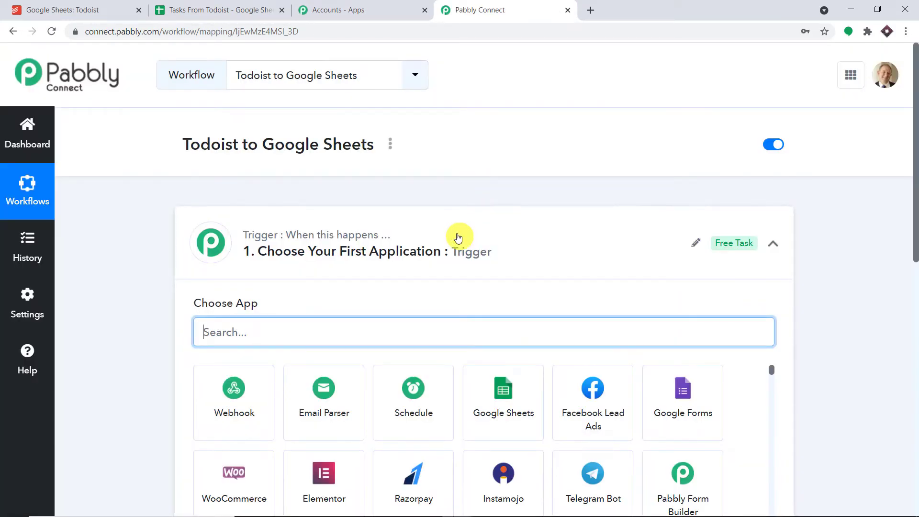
{"action": "left_click", "coordinate": [459, 238]}
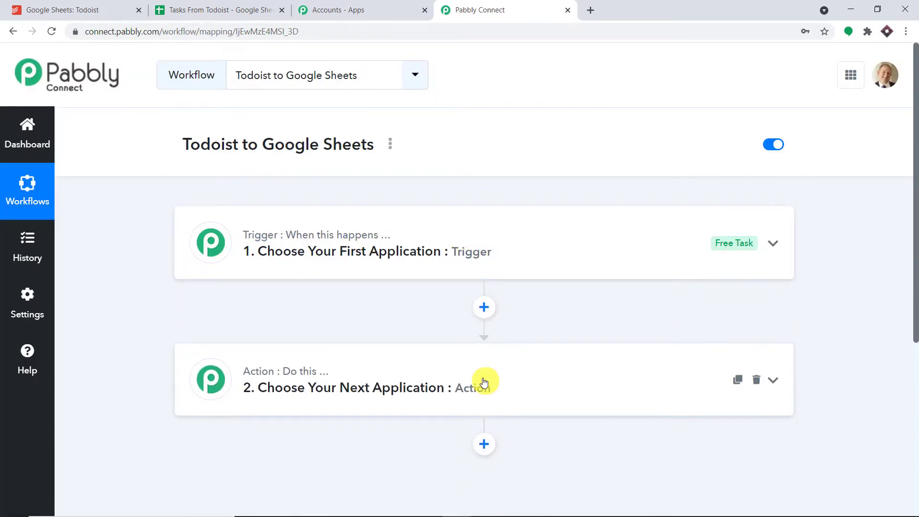
- Set Todoist's New Task event as the trigger and review the five webhook setup instructions
{"action": "left_click", "coordinate": [450, 234]}
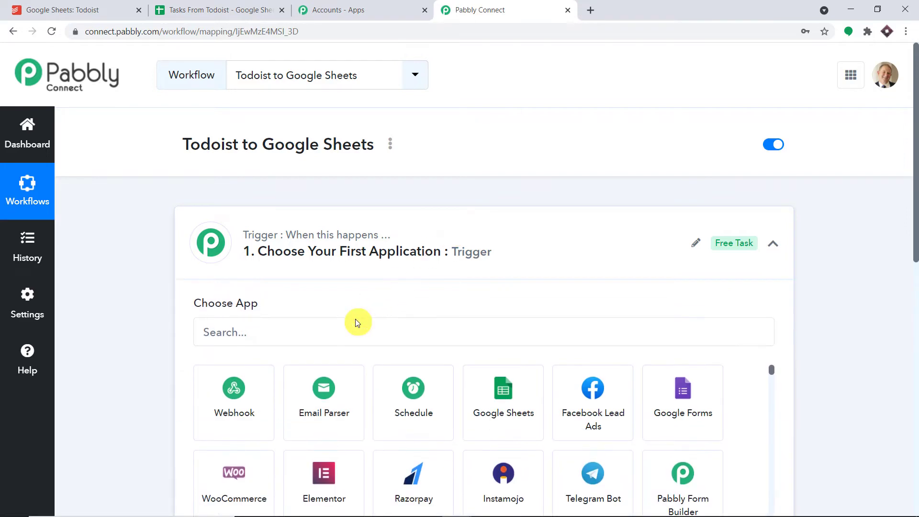
{"action": "left_click", "coordinate": [356, 324]}
{"action": "type", "text": "t"}
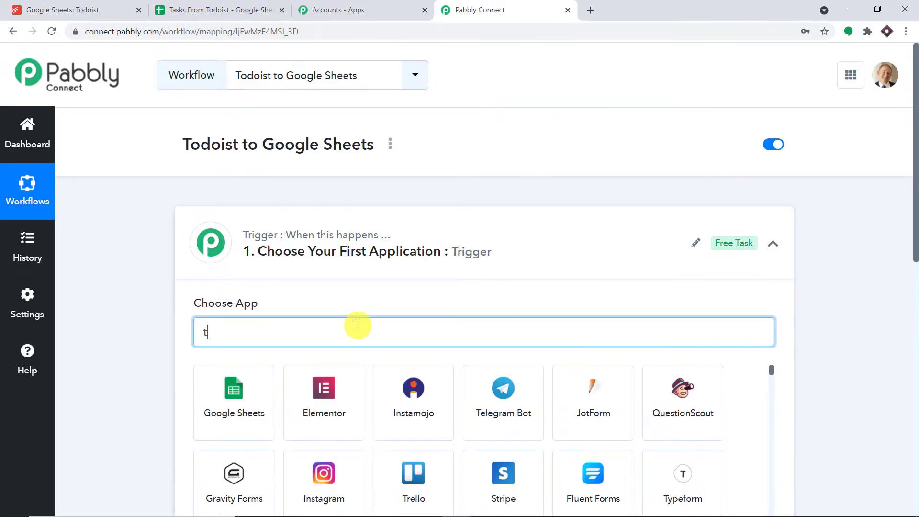
{"action": "type", "text": "odois"}
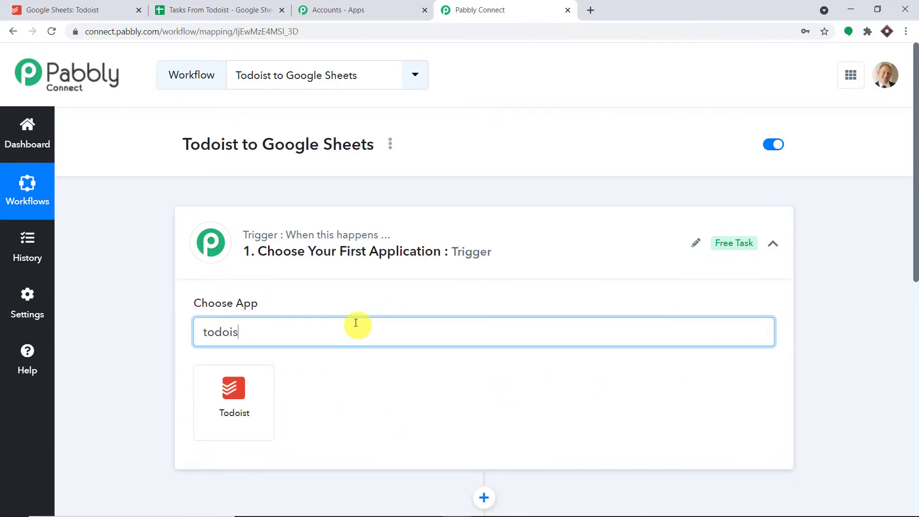
{"action": "left_click", "coordinate": [213, 400]}
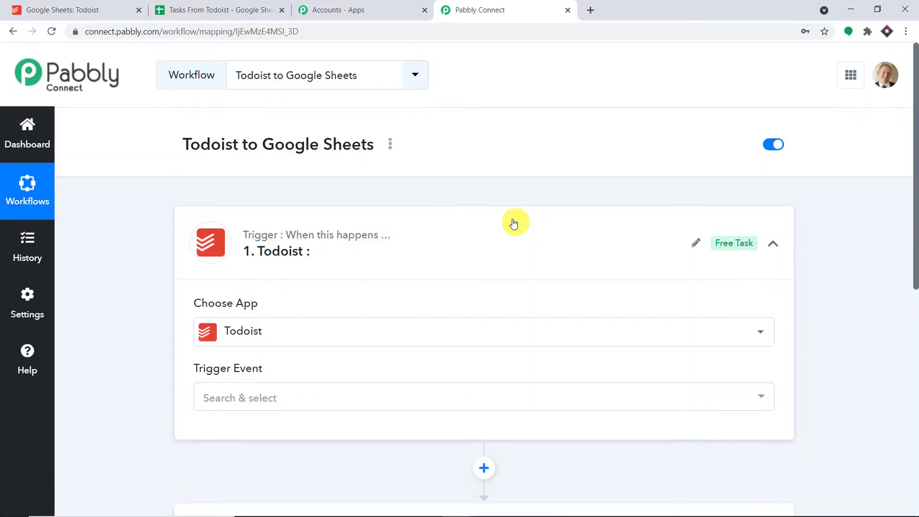
{"action": "scroll", "coordinate": [455, 244], "scroll_direction": "down", "scroll_amount": 2}
{"action": "left_click", "coordinate": [369, 276]}
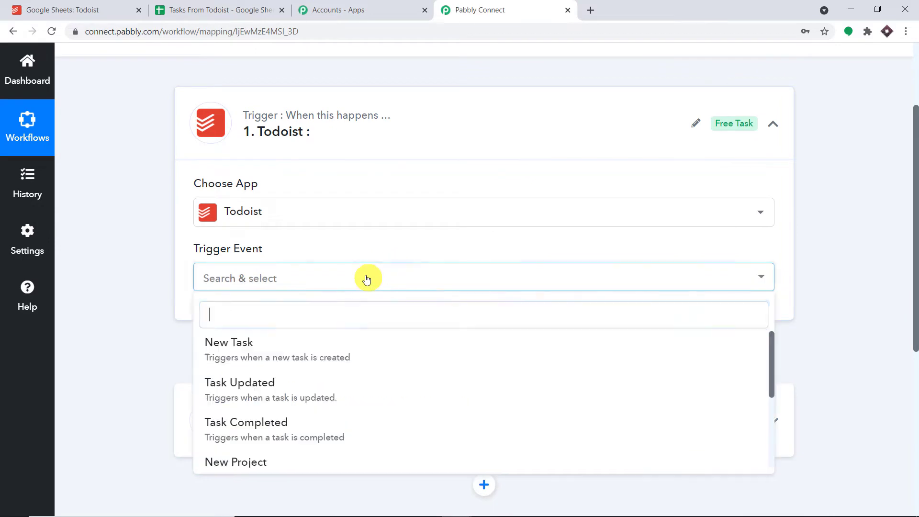
{"action": "left_click", "coordinate": [318, 349]}
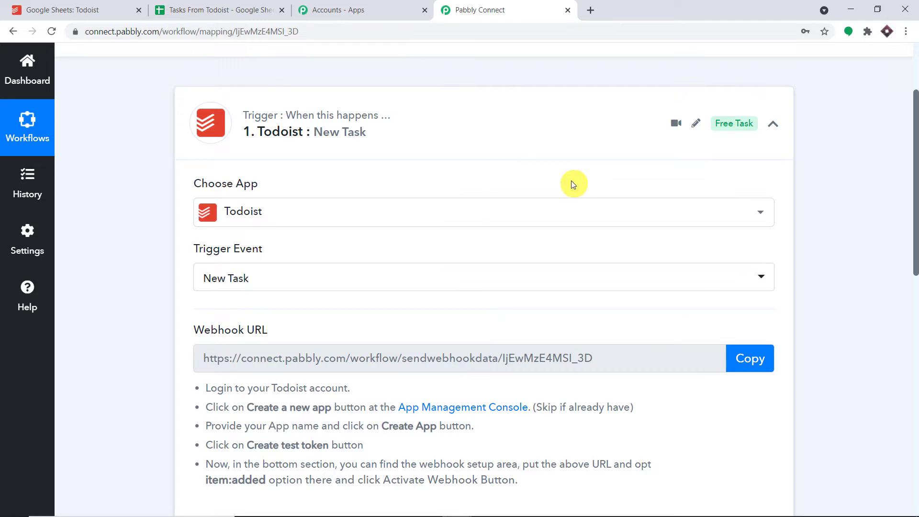
{"action": "scroll", "coordinate": [573, 185], "scroll_direction": "down", "scroll_amount": 4}
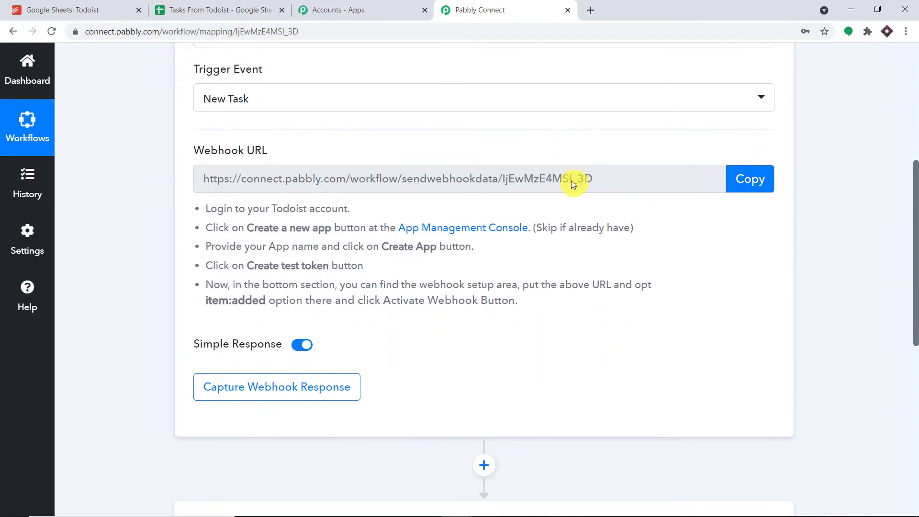
{"action": "left_click_drag", "start_coordinate": [207, 208], "coordinate": [553, 308]}
{"action": "left_click", "coordinate": [655, 249]}
{"action": "left_click", "coordinate": [119, 7]}
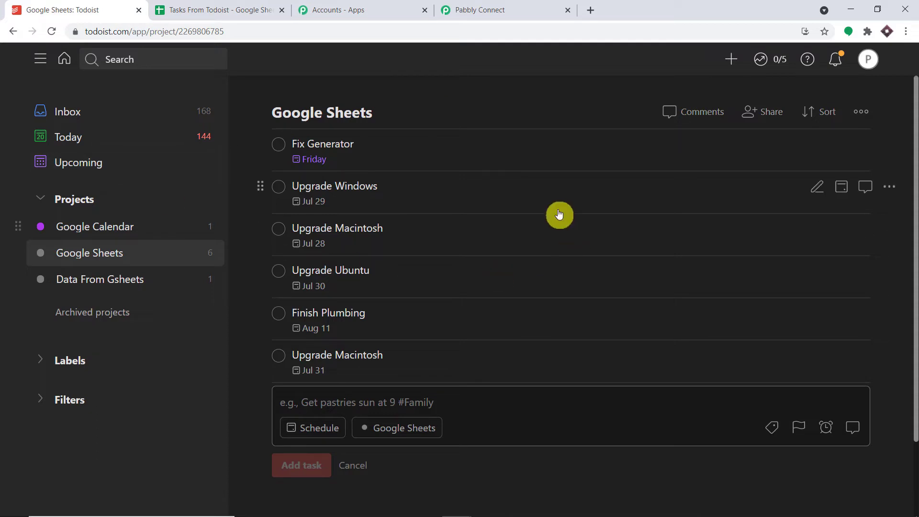
{"action": "left_click", "coordinate": [519, 6]}
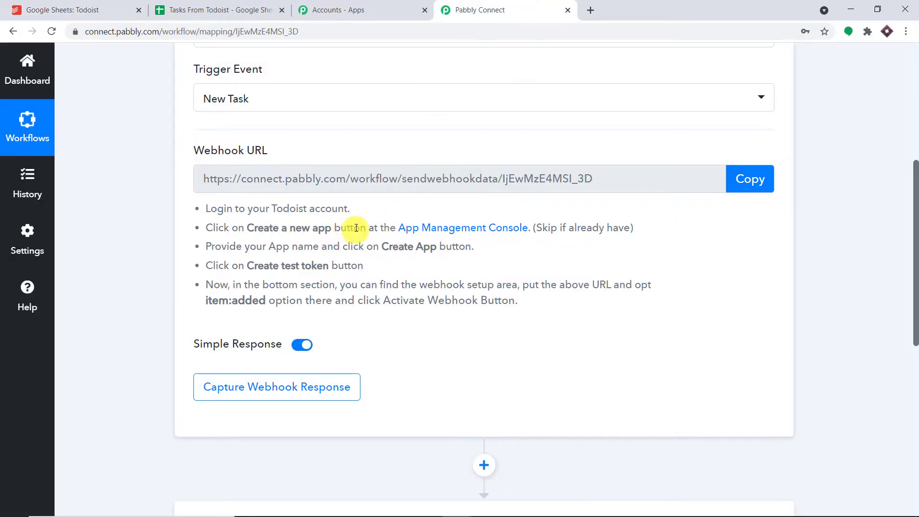
{"action": "left_click", "coordinate": [510, 234]}
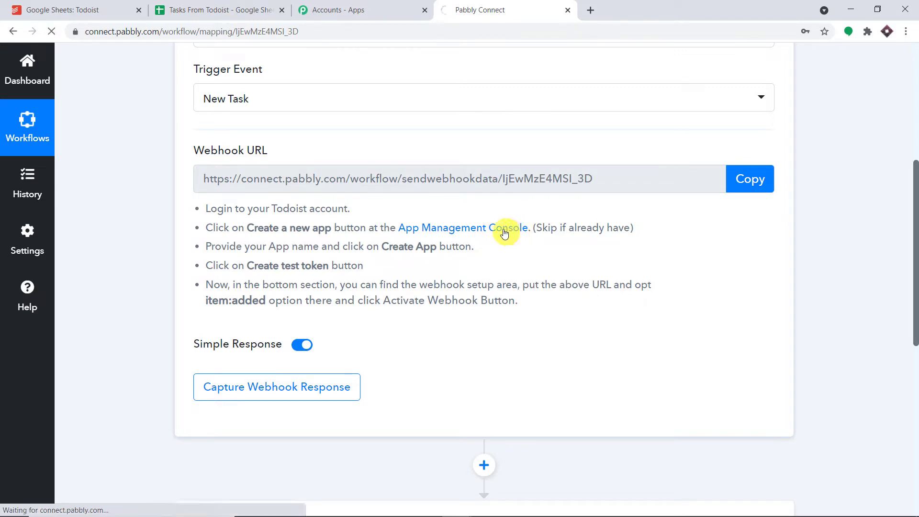
{"action": "right_click", "coordinate": [498, 227]}
{"action": "left_click", "coordinate": [5, 33]}
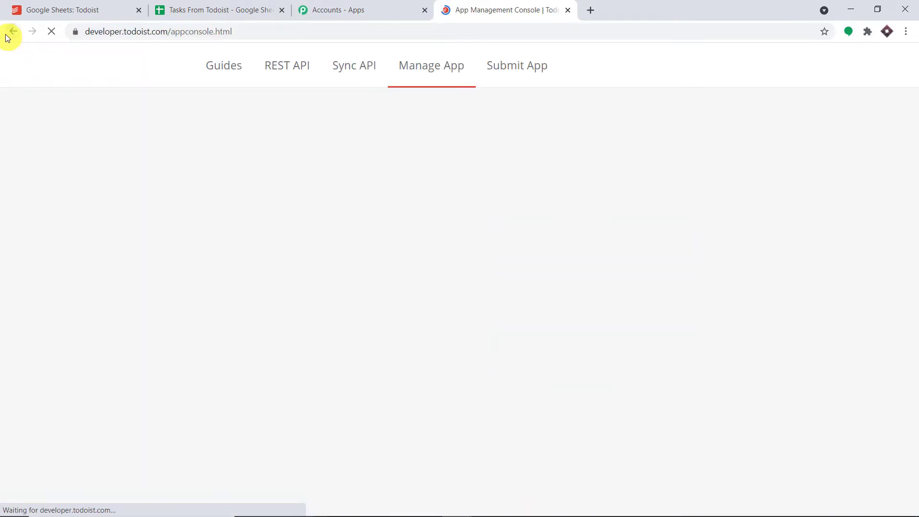
{"action": "left_click", "coordinate": [13, 32]}
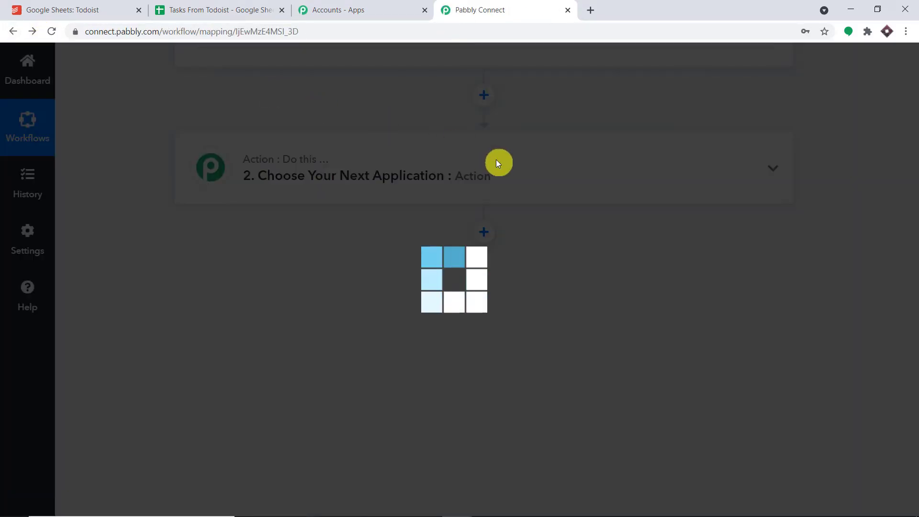
{"action": "scroll", "coordinate": [496, 196], "scroll_direction": "up", "scroll_amount": 4}
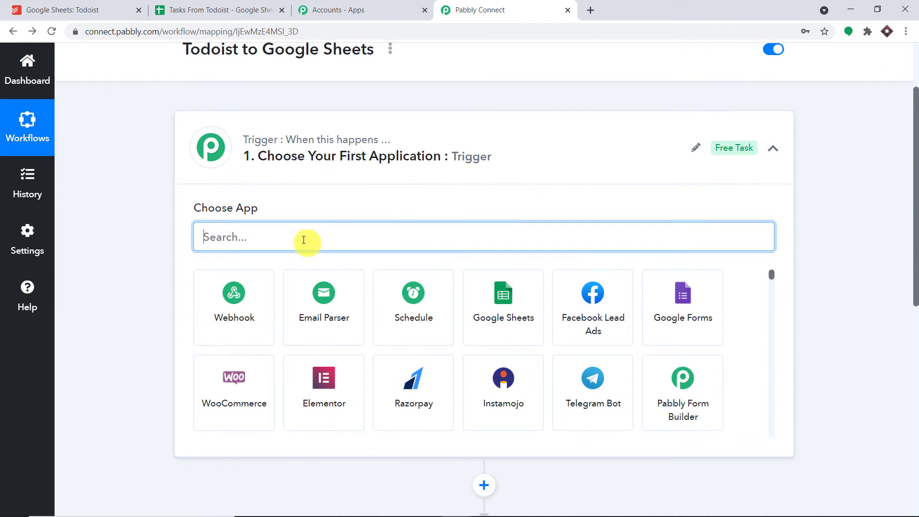
{"action": "type", "text": "tod"}
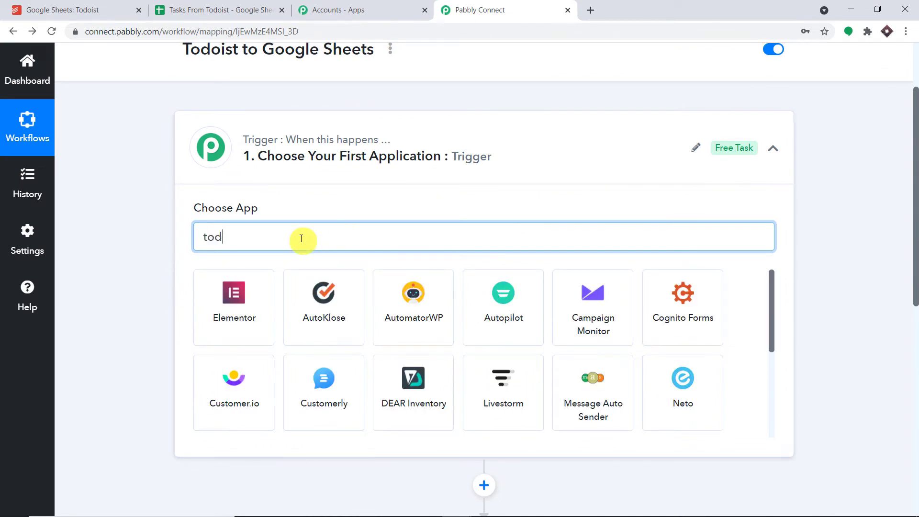
{"action": "left_click", "coordinate": [260, 287]}
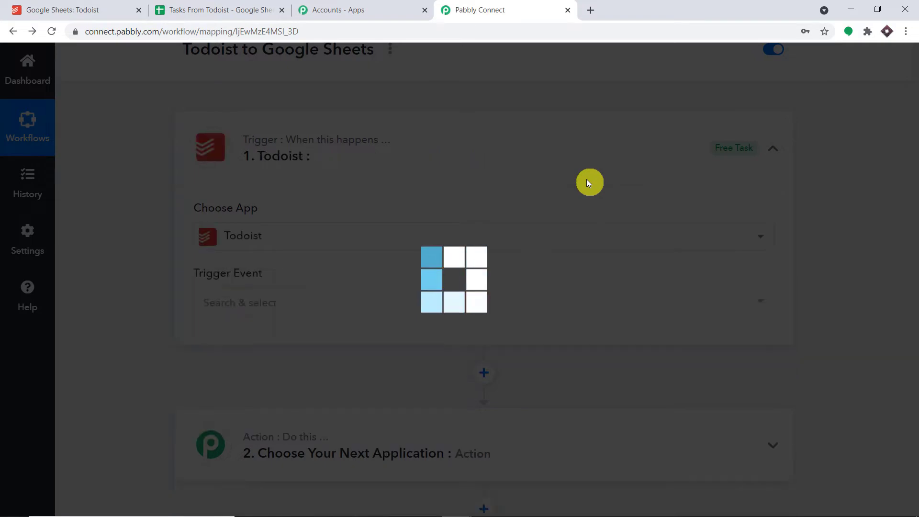
{"action": "scroll", "coordinate": [484, 186], "scroll_direction": "down", "scroll_amount": 2}
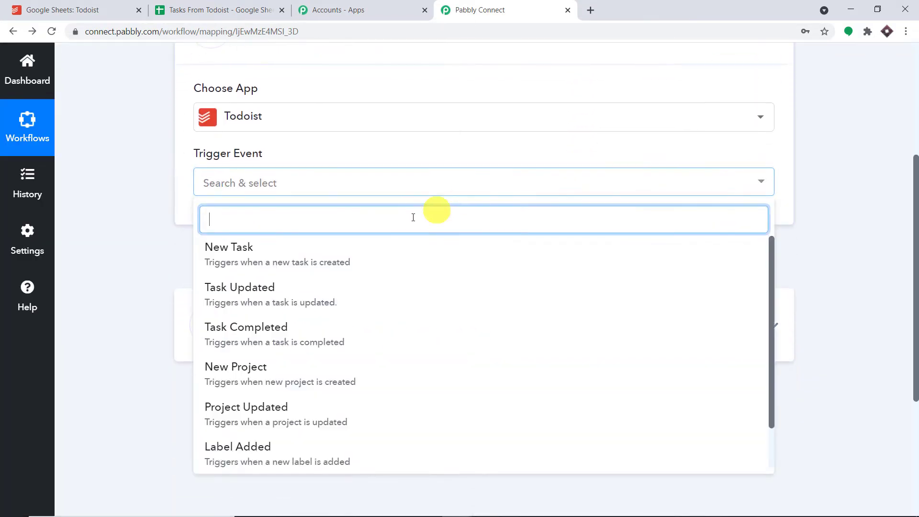
{"action": "left_click", "coordinate": [335, 254]}
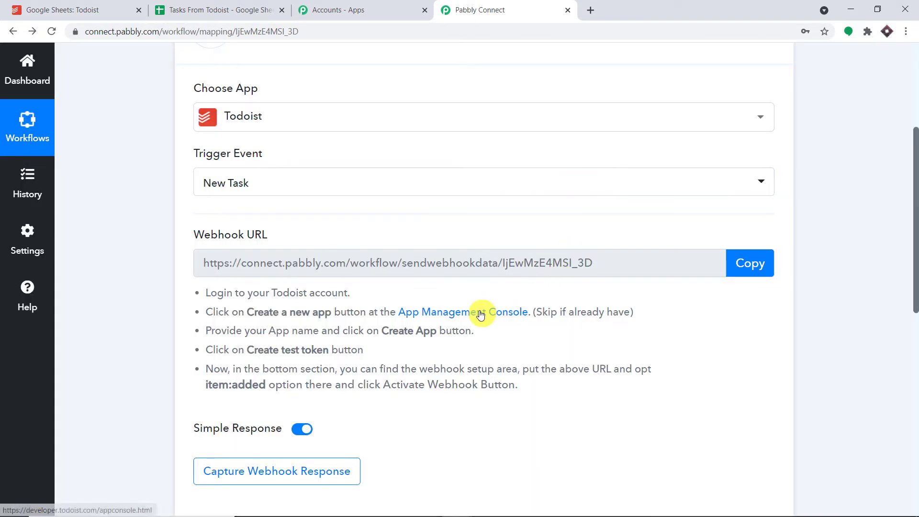
{"action": "right_click", "coordinate": [482, 312]}
- In the App Management Console, create a Todoist app named TGoogleSheets
{"action": "left_click", "coordinate": [502, 320]}
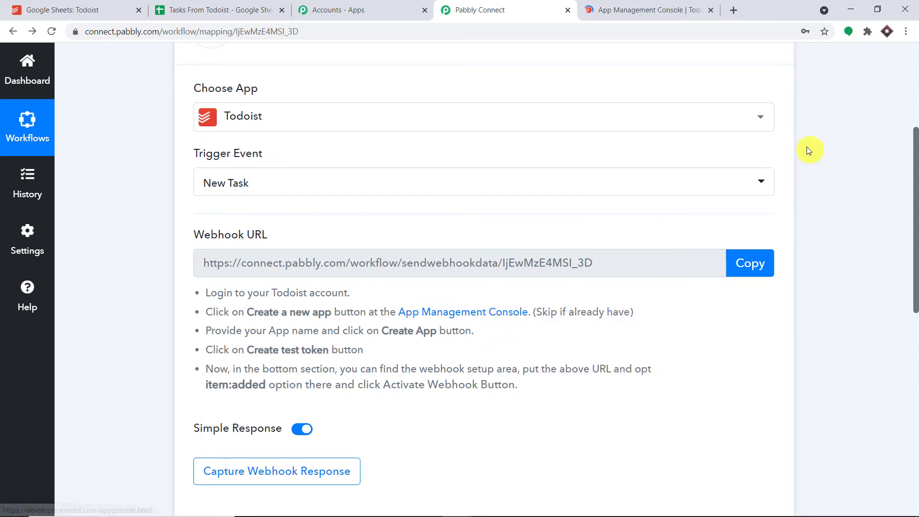
{"action": "left_click", "coordinate": [621, 5]}
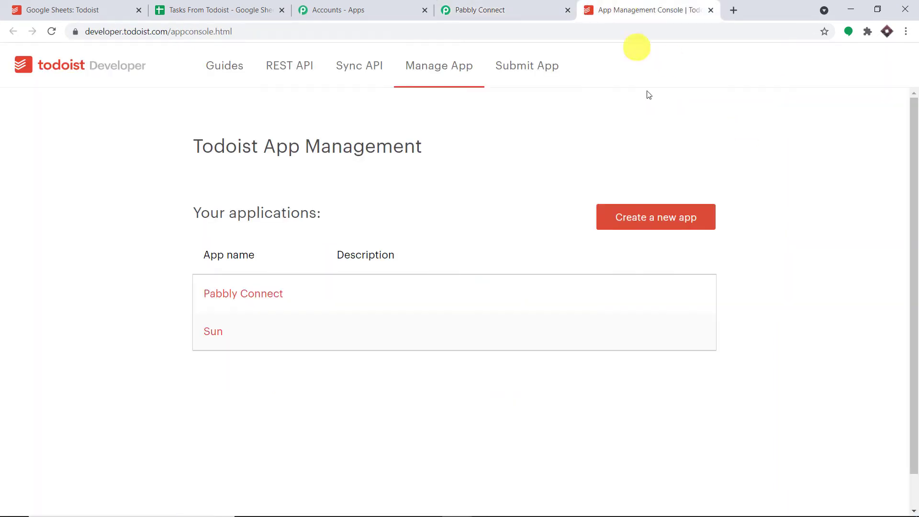
{"action": "left_click", "coordinate": [525, 7]}
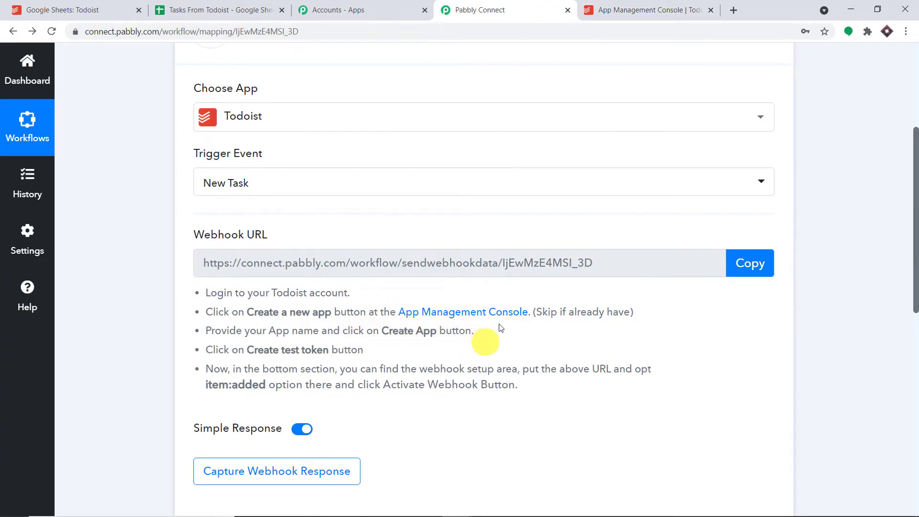
{"action": "left_click", "coordinate": [623, 7]}
{"action": "left_click", "coordinate": [656, 218]}
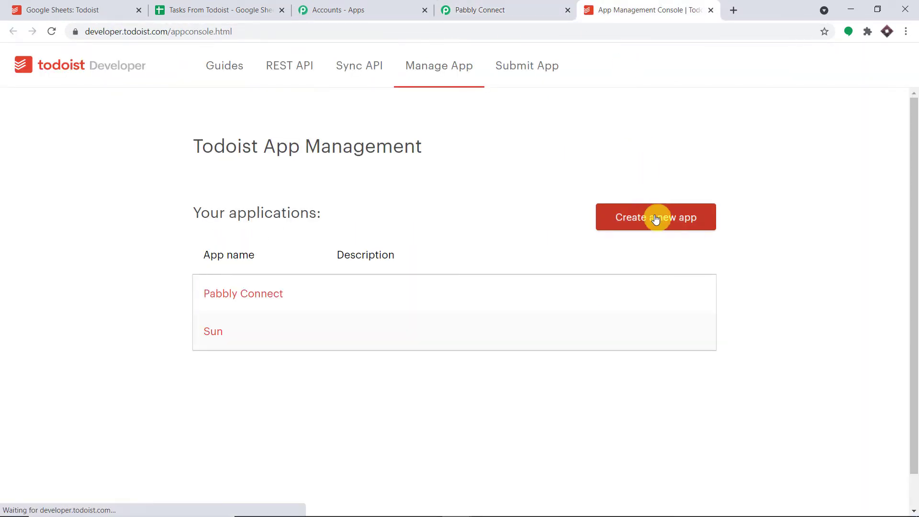
{"action": "left_click", "coordinate": [275, 236]}
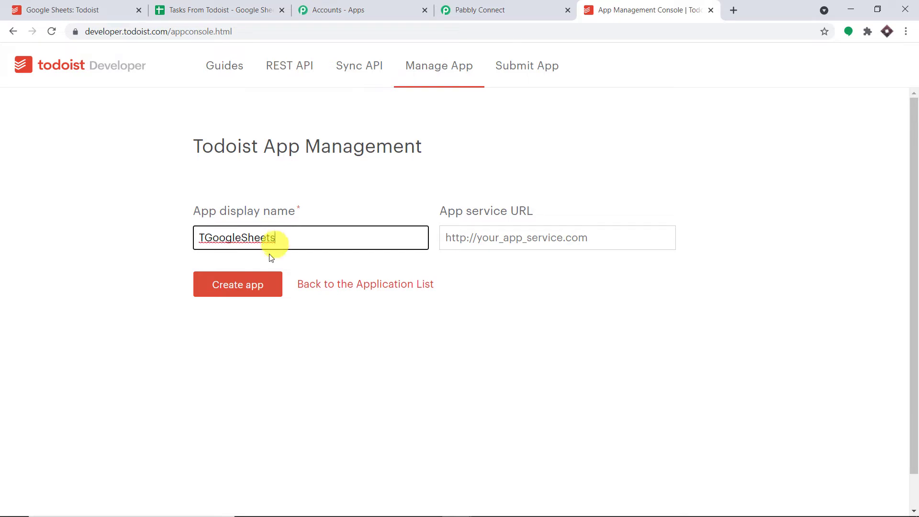
{"action": "left_click", "coordinate": [252, 287]}
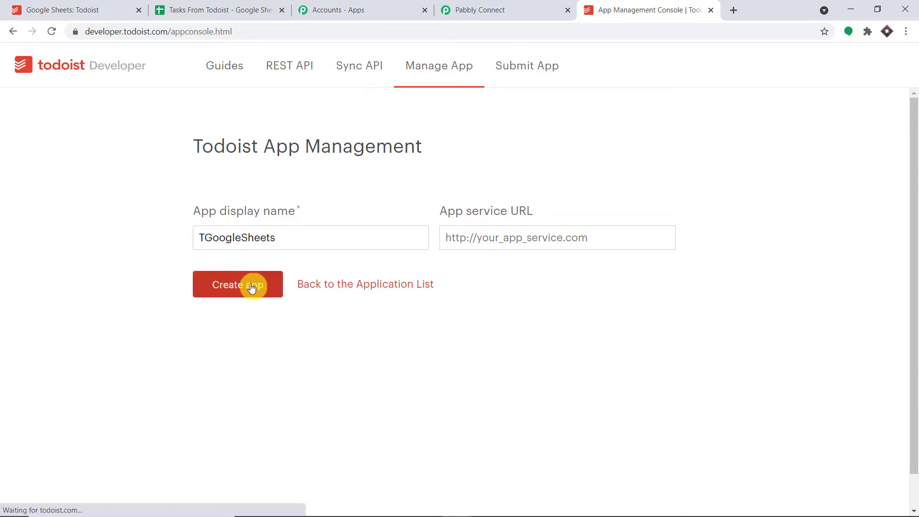
{"action": "left_click", "coordinate": [523, 7]}
- Create a test token for the TGoogleSheets app and copy Pabbly's webhook URL
{"action": "scroll", "coordinate": [481, 142], "scroll_direction": "down", "scroll_amount": 1}
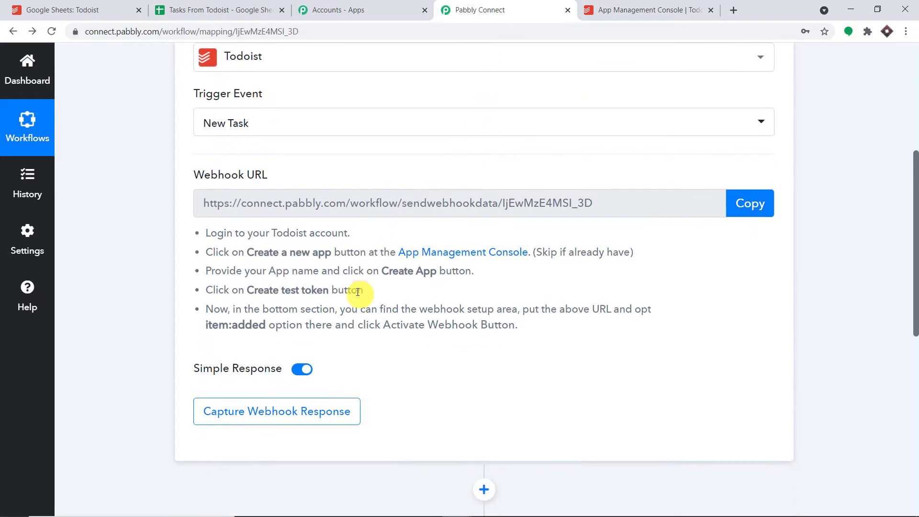
{"action": "left_click_drag", "start_coordinate": [368, 293], "coordinate": [249, 294]}
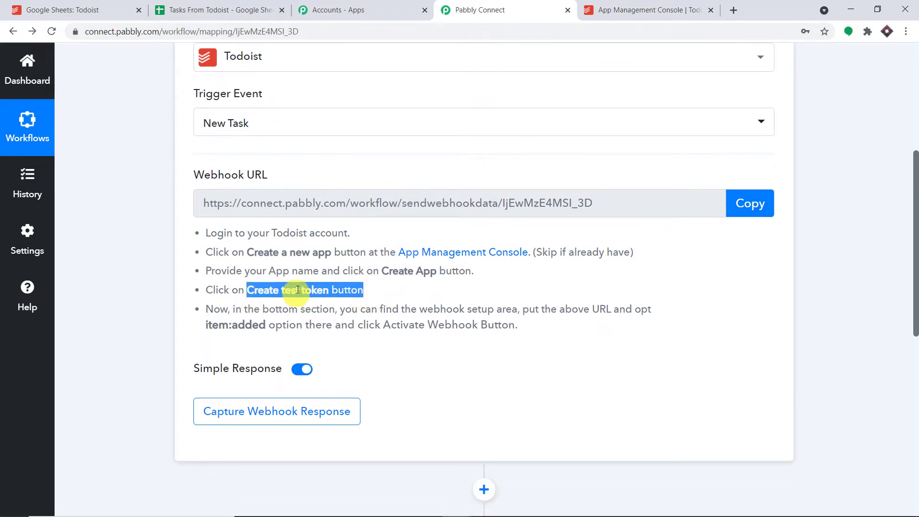
{"action": "left_click", "coordinate": [632, 9]}
{"action": "scroll", "coordinate": [361, 172], "scroll_direction": "down", "scroll_amount": 14}
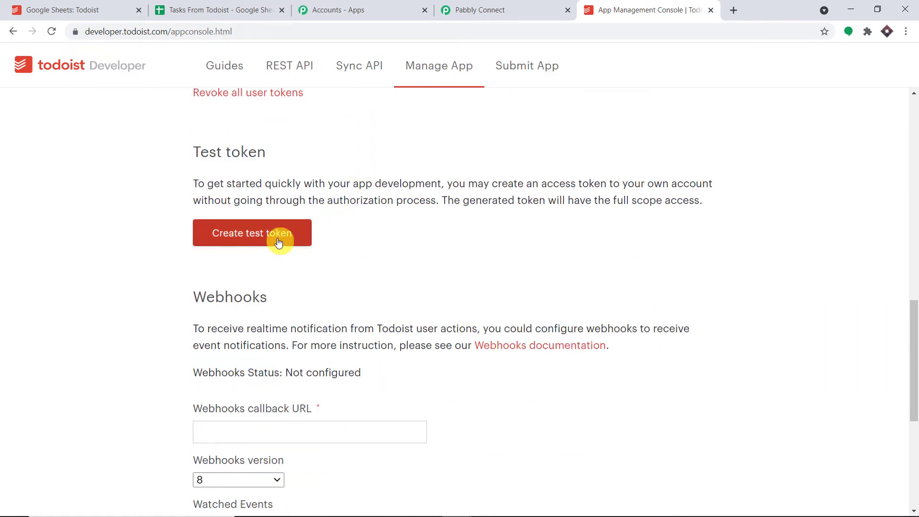
{"action": "left_click", "coordinate": [279, 243]}
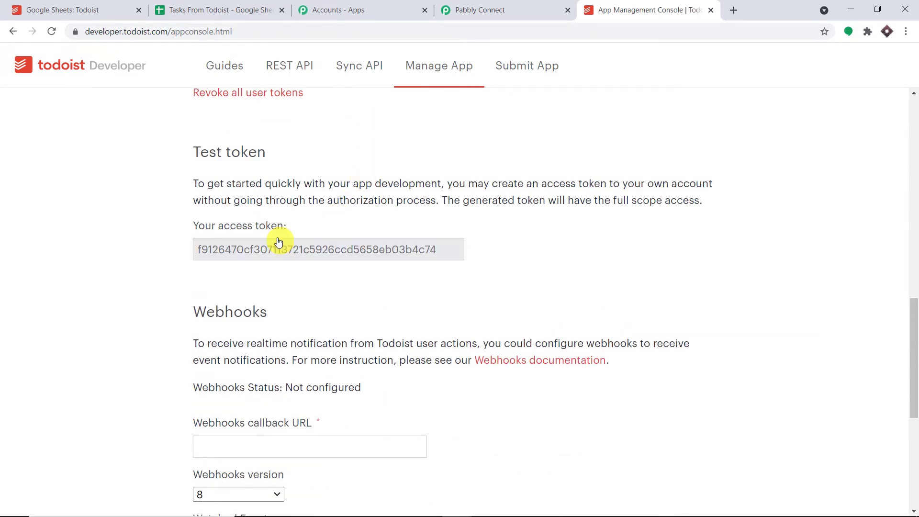
{"action": "scroll", "coordinate": [405, 179], "scroll_direction": "down", "scroll_amount": 5}
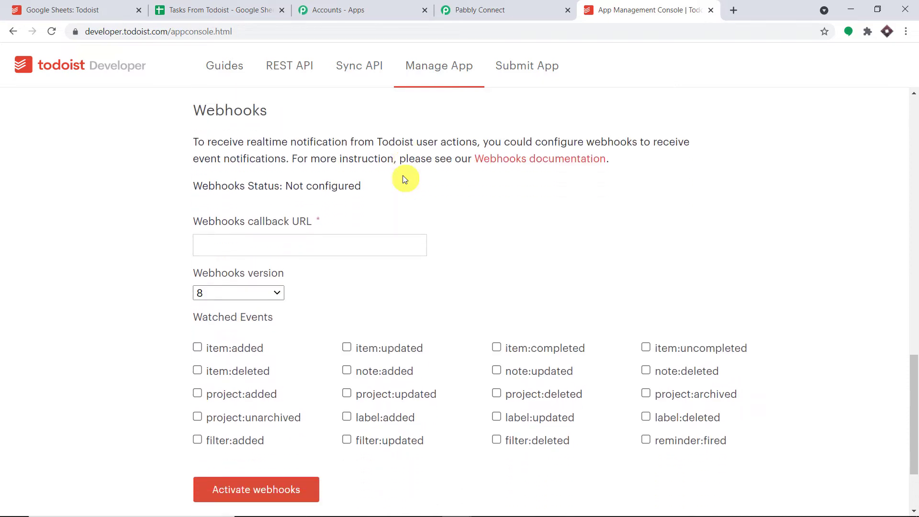
{"action": "left_click", "coordinate": [480, 10]}
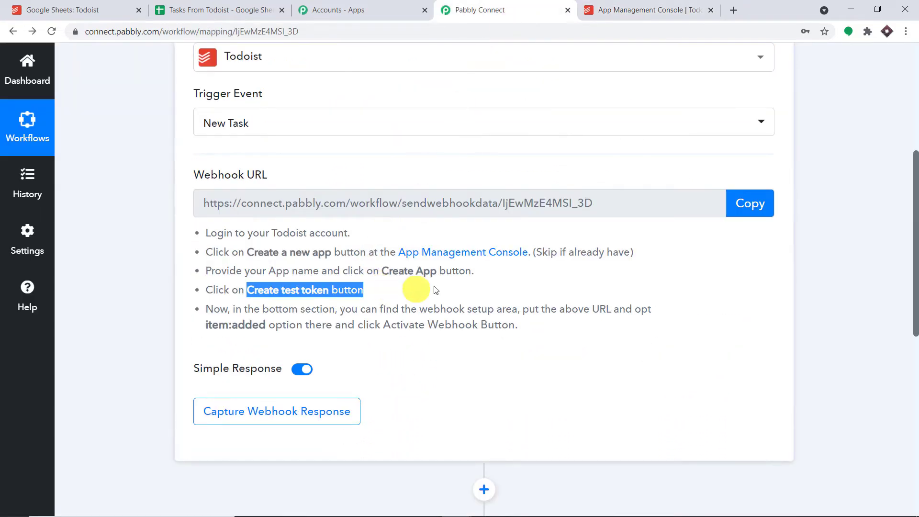
{"action": "left_click", "coordinate": [740, 204]}
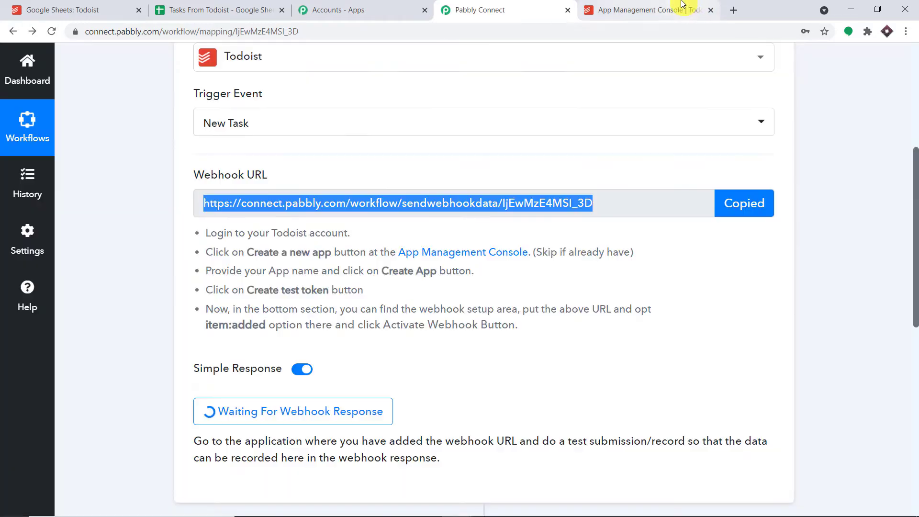
- Paste the Pabbly webhook URL as the callback, tick item:added, and activate webhooks
{"action": "left_click", "coordinate": [683, 6]}
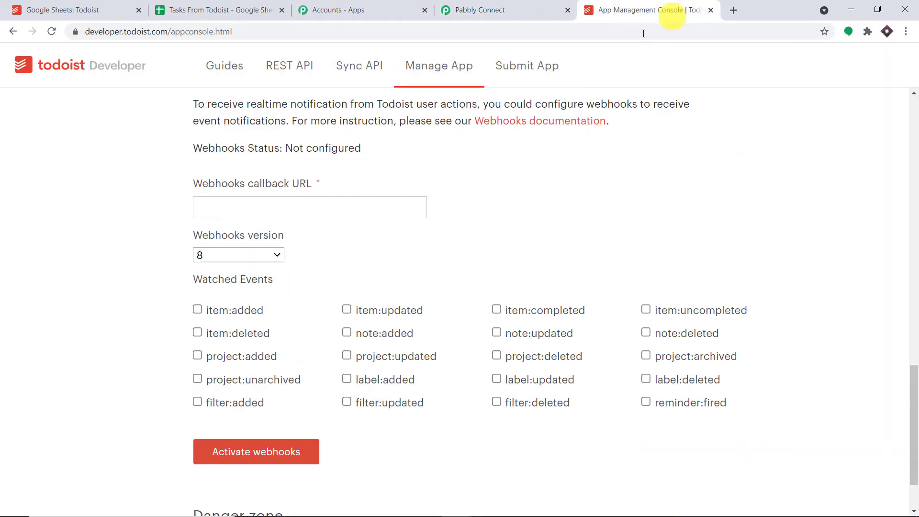
{"action": "right_click", "coordinate": [285, 205]}
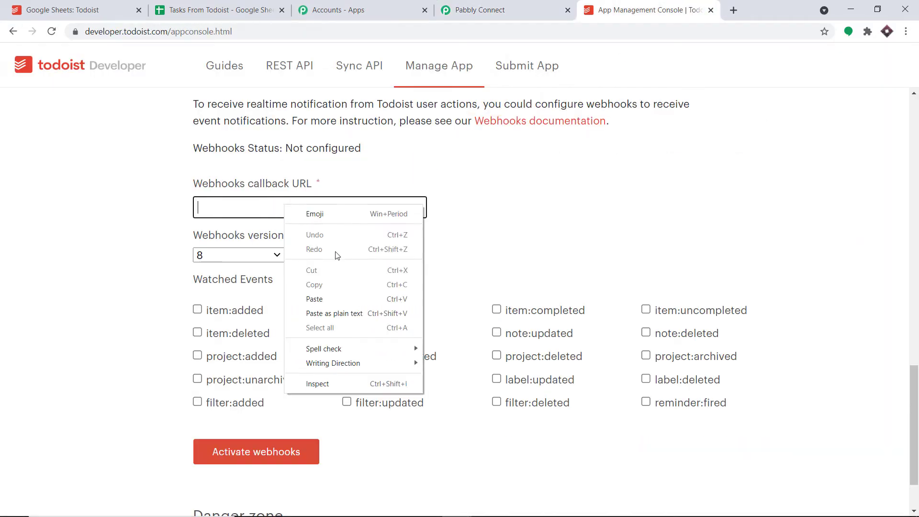
{"action": "left_click", "coordinate": [352, 298]}
{"action": "left_click", "coordinate": [518, 5]}
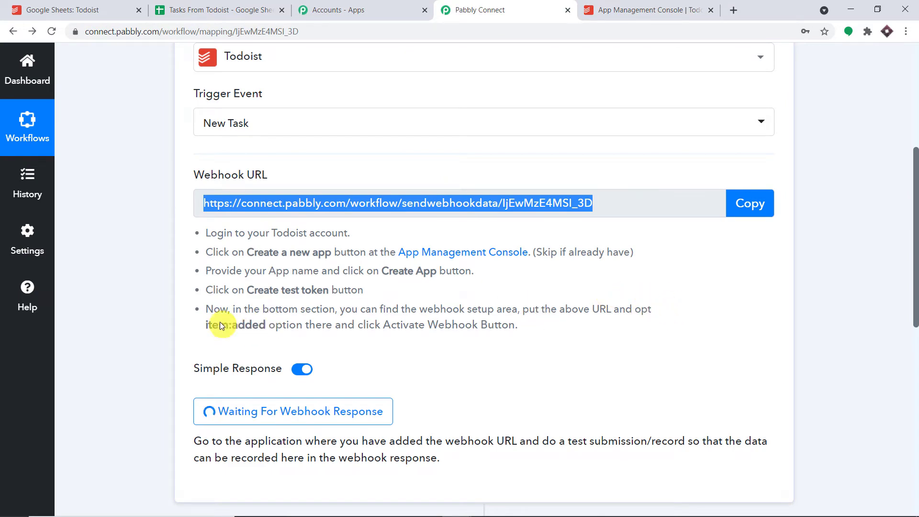
{"action": "left_click", "coordinate": [618, 10]}
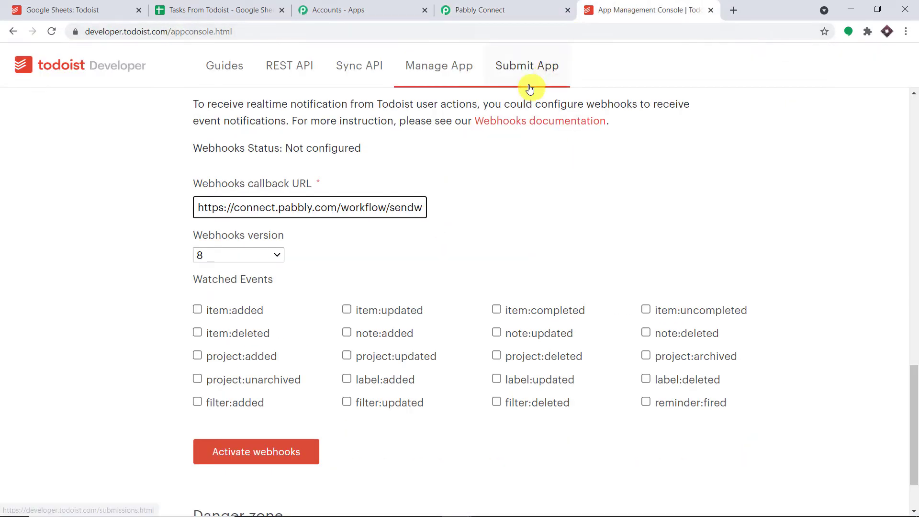
{"action": "left_click", "coordinate": [198, 309]}
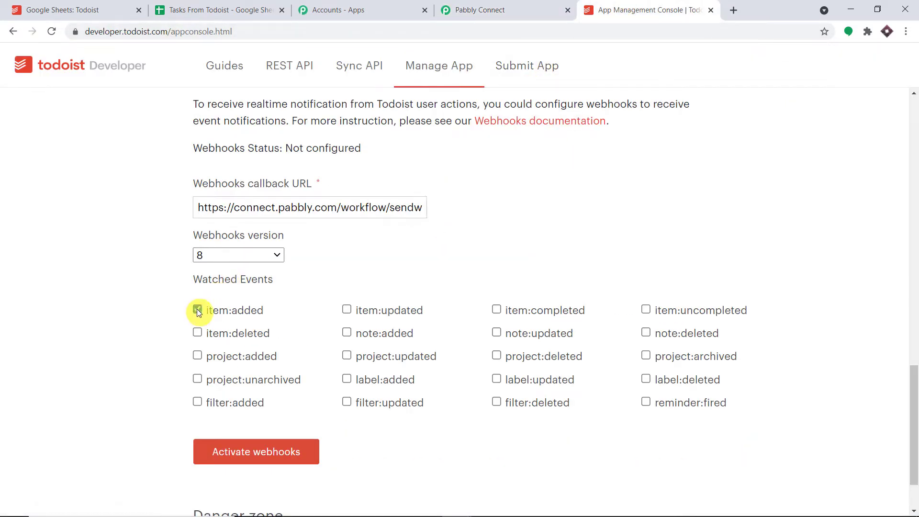
{"action": "left_click", "coordinate": [256, 455]}
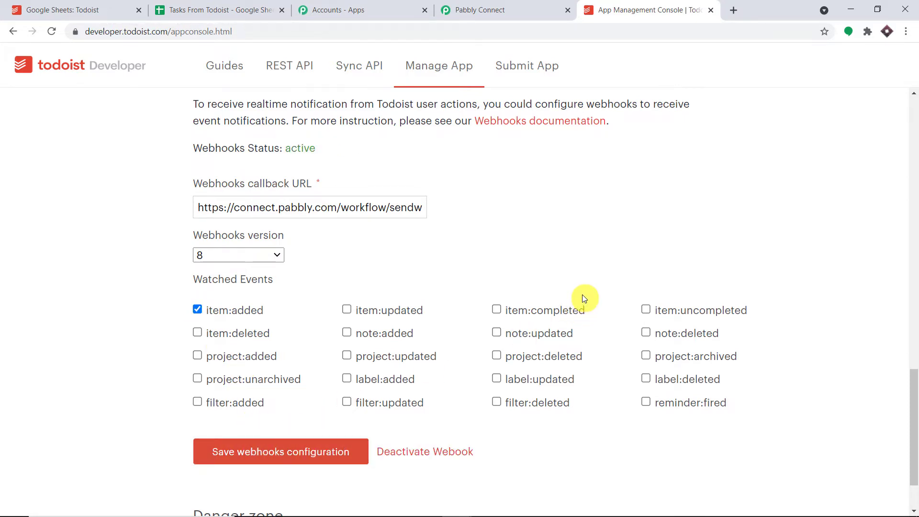
{"action": "left_click", "coordinate": [96, 10]}
{"action": "left_click", "coordinate": [544, 7]}
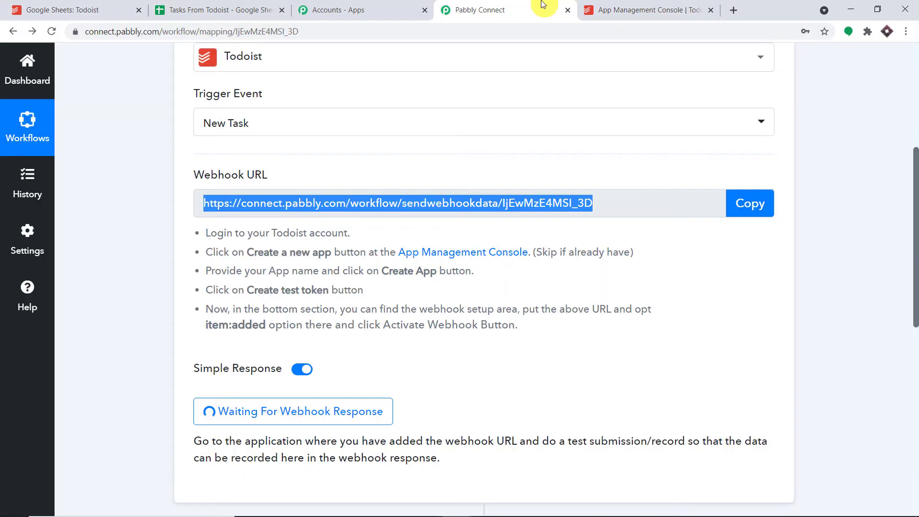
- Add 'Upgrade Windows 10' with a Jul 28 due date to the Google Sheets project
{"action": "left_click", "coordinate": [100, 10]}
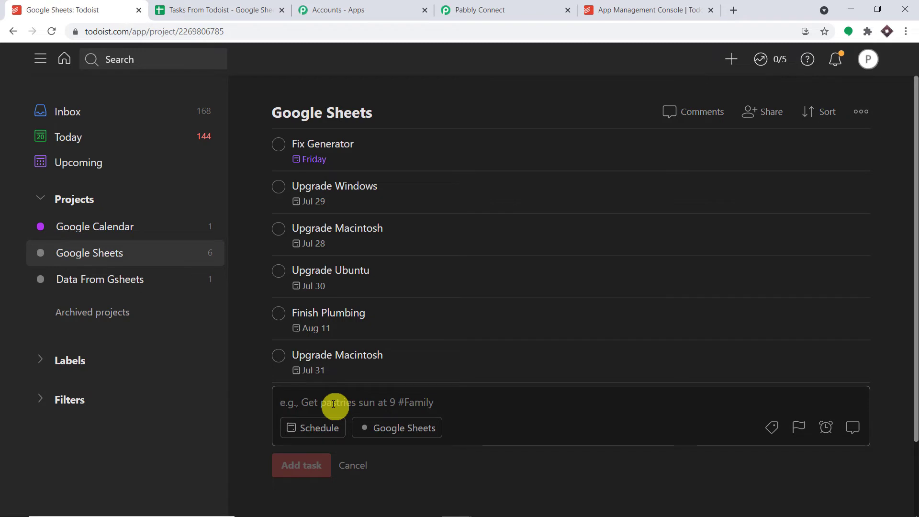
{"action": "type", "text": "U"}
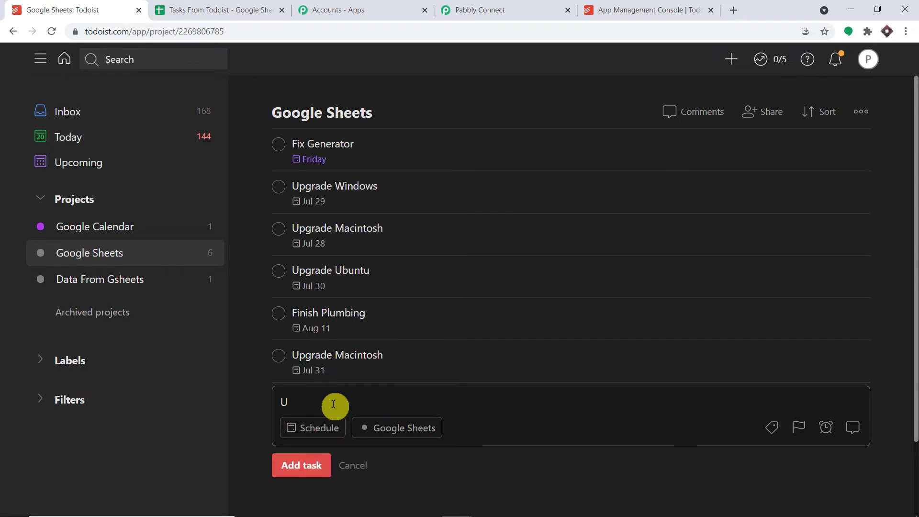
{"action": "type", "text": "pgrade Windows 10"}
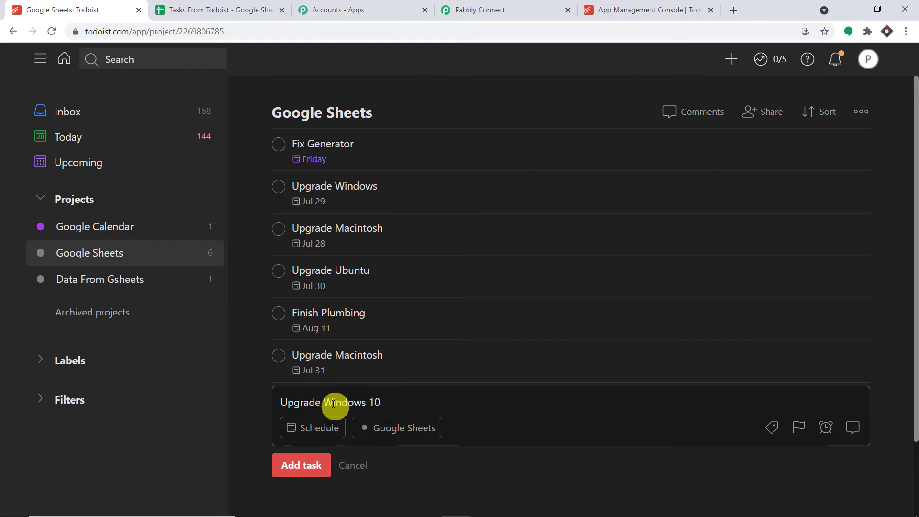
{"action": "left_click", "coordinate": [331, 429]}
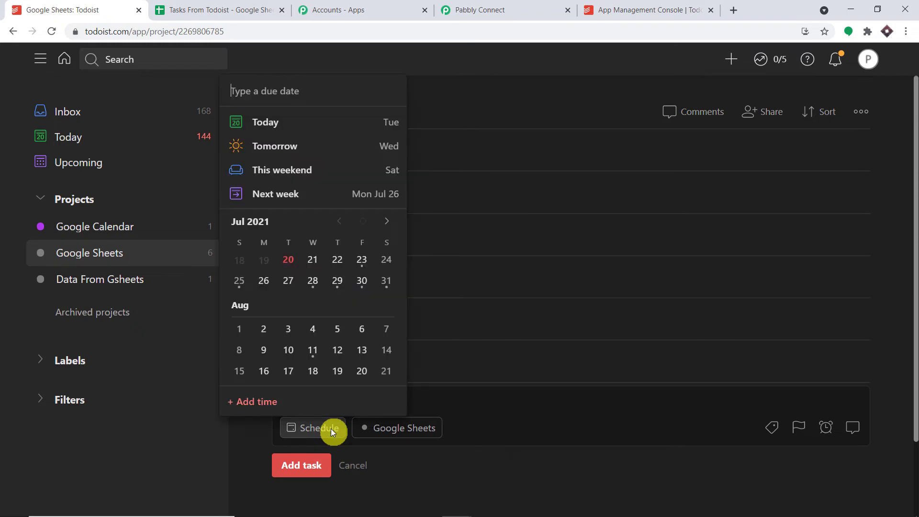
{"action": "left_click", "coordinate": [313, 282]}
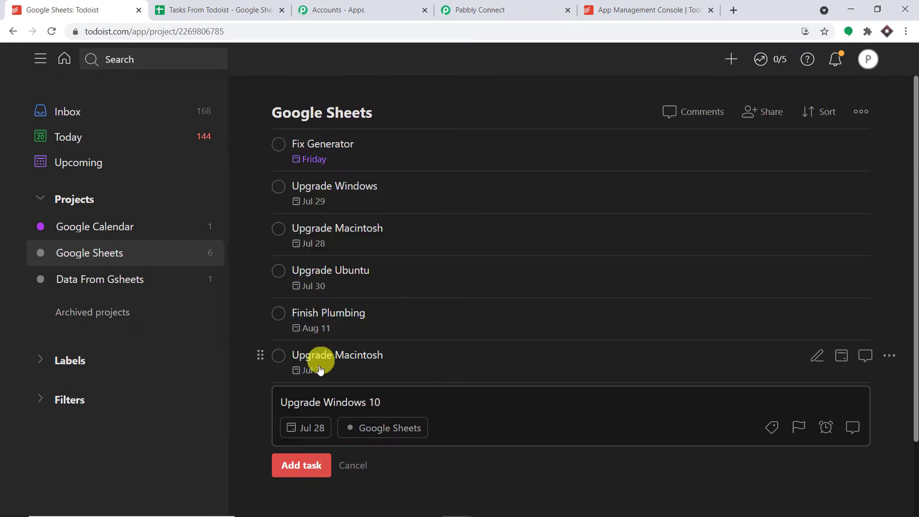
{"action": "left_click", "coordinate": [307, 470]}
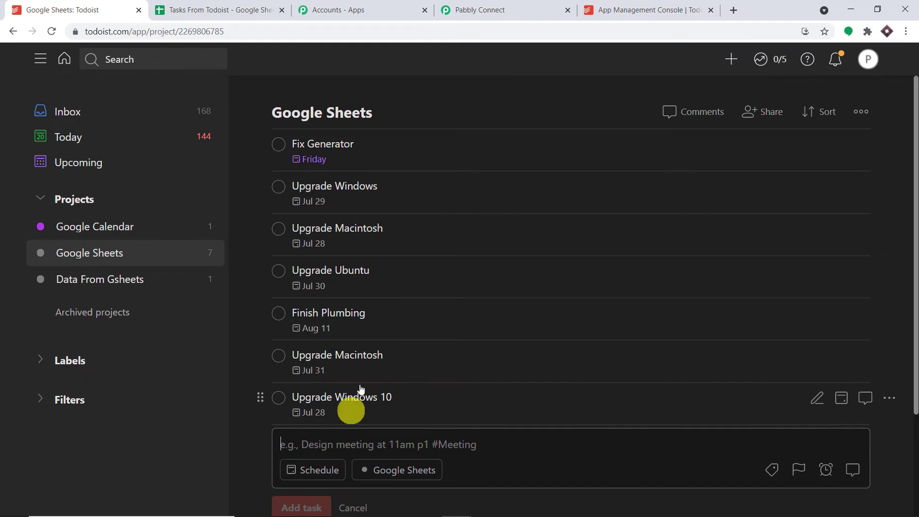
- Check the captured Upgrade Windows 10 response: its Content, Date Added and 2021-07-28 Due Date
{"action": "left_click", "coordinate": [526, 5]}
{"action": "scroll", "coordinate": [554, 216], "scroll_direction": "down", "scroll_amount": 6}
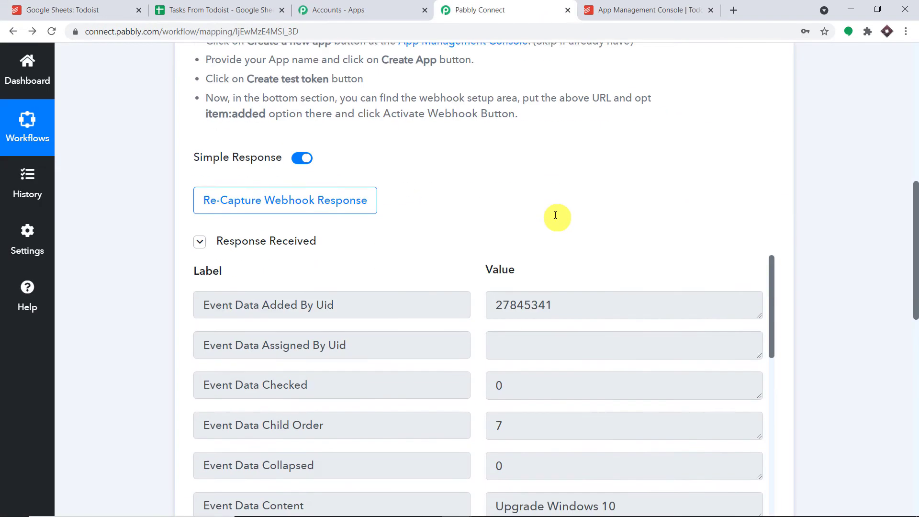
{"action": "scroll", "coordinate": [570, 288], "scroll_direction": "down", "scroll_amount": 3}
{"action": "left_click_drag", "start_coordinate": [663, 302], "coordinate": [428, 300]}
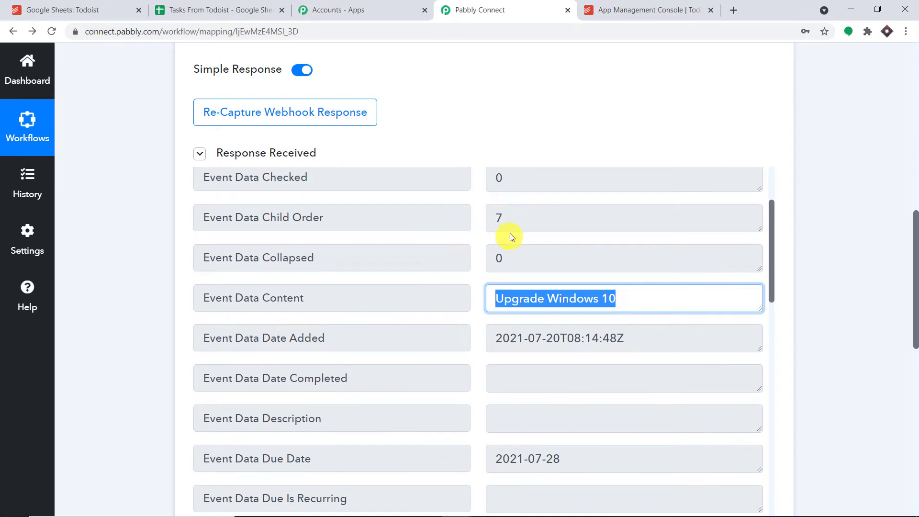
{"action": "scroll", "coordinate": [522, 240], "scroll_direction": "down", "scroll_amount": 1}
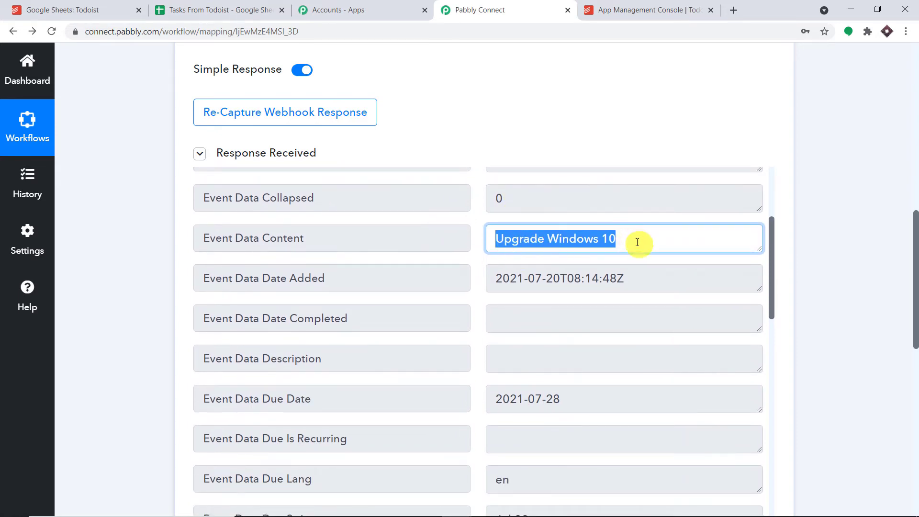
{"action": "left_click", "coordinate": [643, 276]}
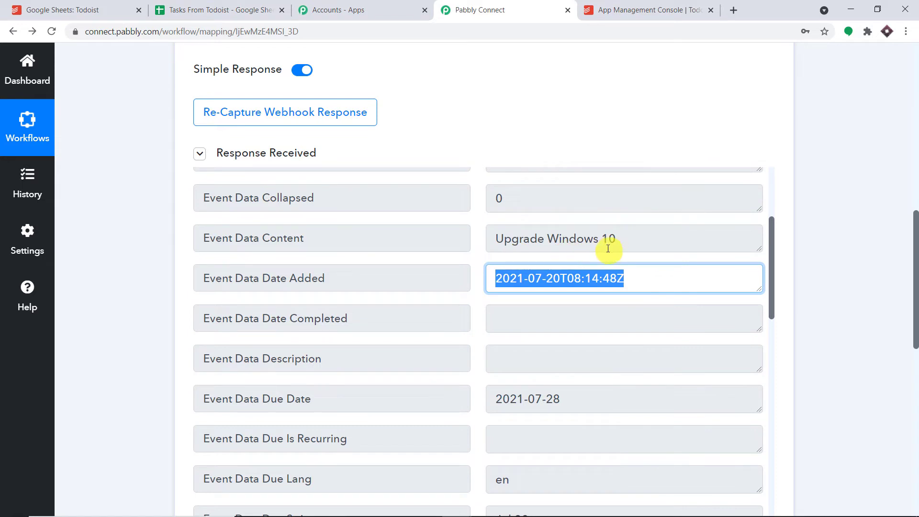
{"action": "scroll", "coordinate": [599, 253], "scroll_direction": "down", "scroll_amount": 2}
{"action": "left_click", "coordinate": [580, 268]}
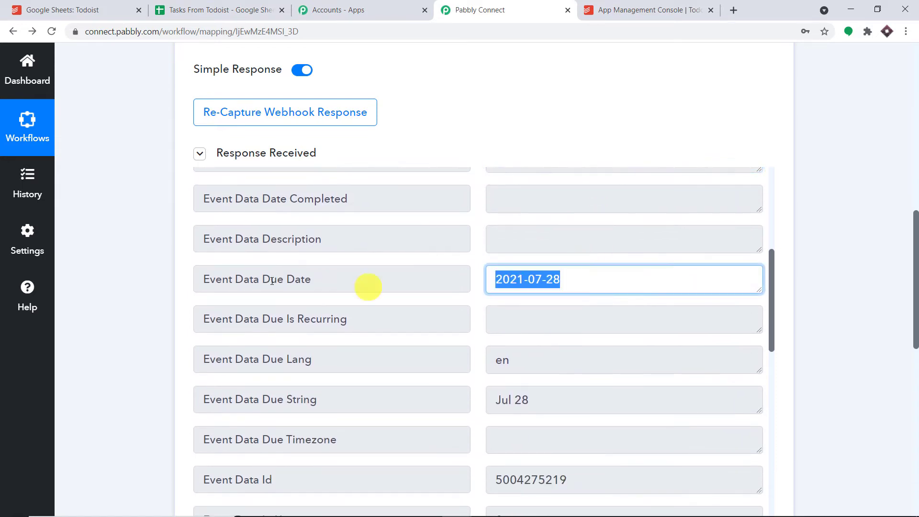
{"action": "scroll", "coordinate": [559, 280], "scroll_direction": "down", "scroll_amount": 3}
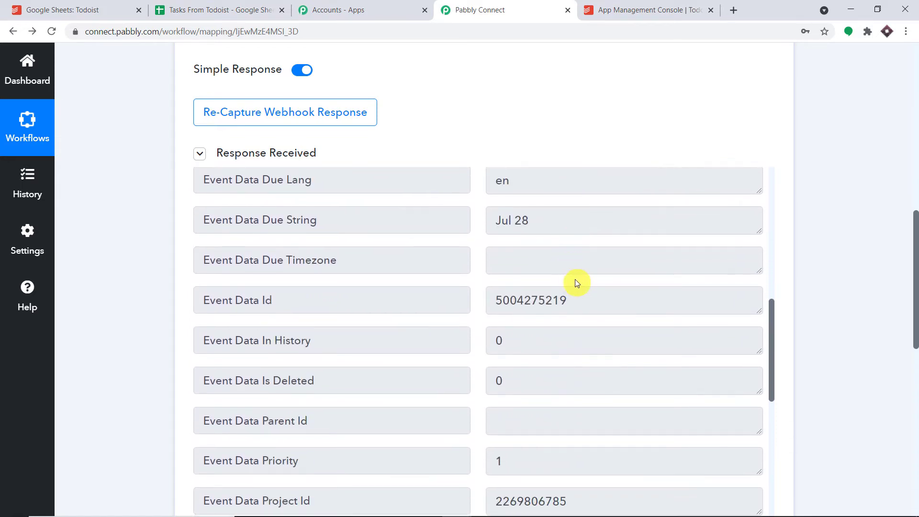
{"action": "scroll", "coordinate": [576, 280], "scroll_direction": "up", "scroll_amount": 4}
{"action": "scroll", "coordinate": [558, 262], "scroll_direction": "up", "scroll_amount": 3}
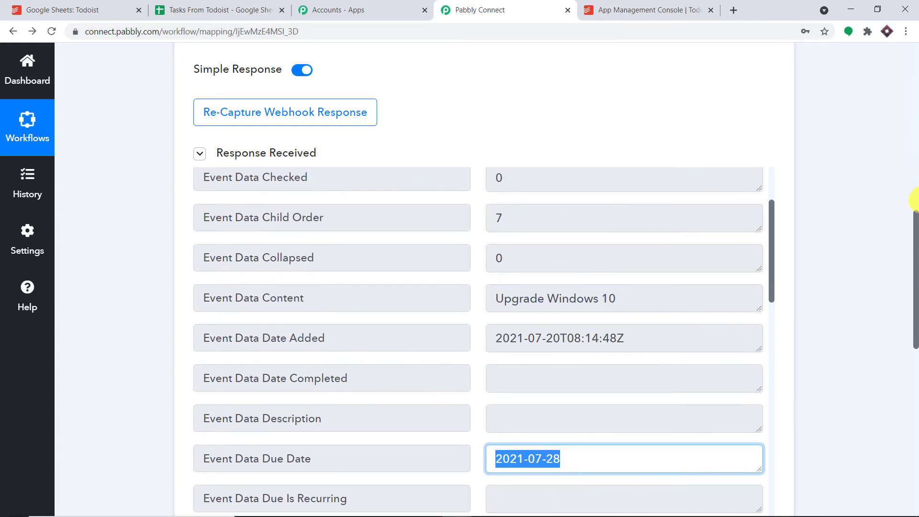
{"action": "left_click_drag", "start_coordinate": [916, 232], "coordinate": [915, 345]}
- Create a new blank Google Sheets spreadsheet named 'Todoist Data'
{"action": "left_click", "coordinate": [737, 10]}
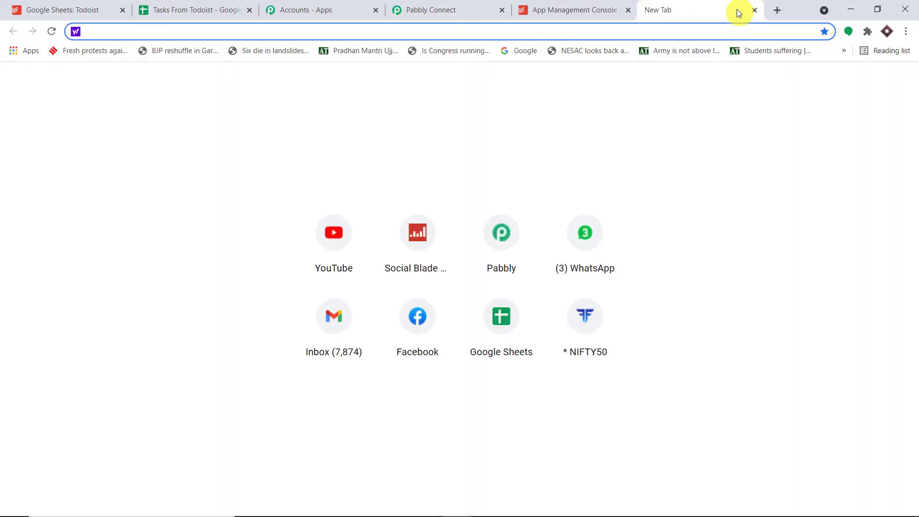
{"action": "type", "text": "google.com"}
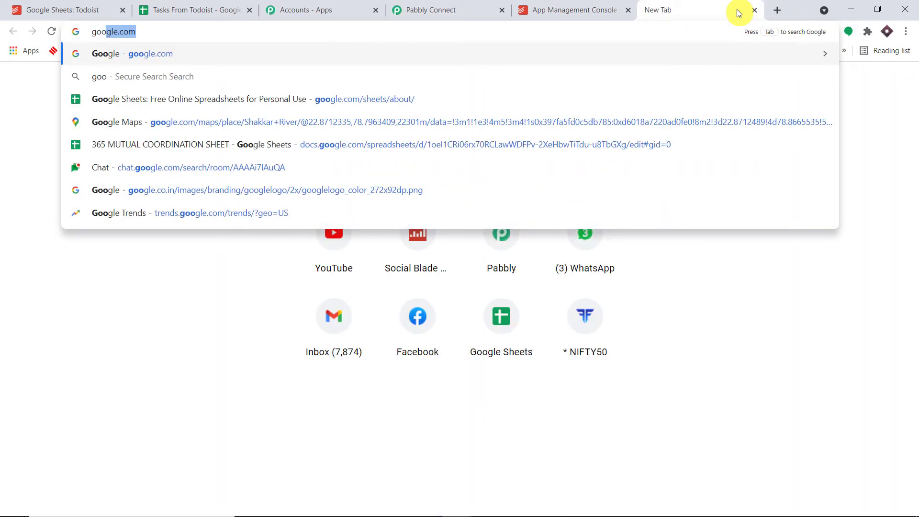
{"action": "left_click", "coordinate": [411, 97]}
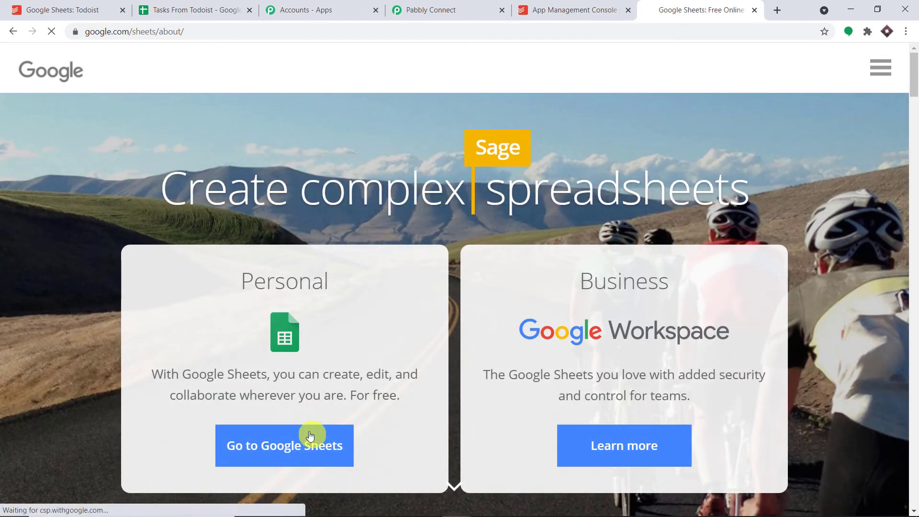
{"action": "left_click", "coordinate": [310, 436]}
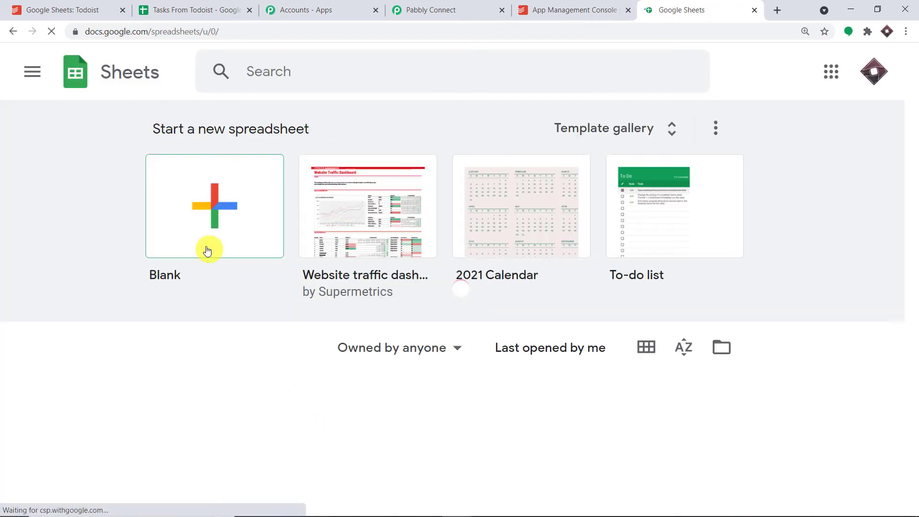
{"action": "left_click", "coordinate": [212, 207]}
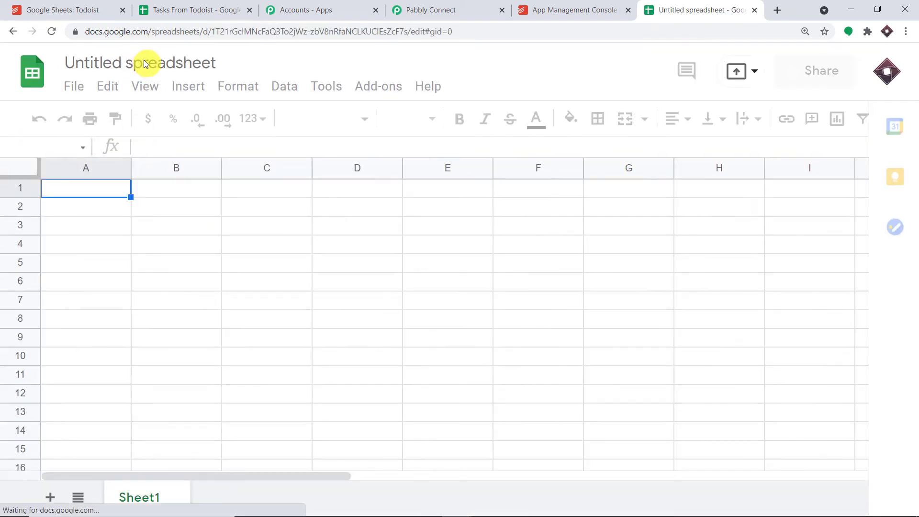
{"action": "left_click", "coordinate": [147, 61]}
{"action": "key", "text": "BackSpace"}
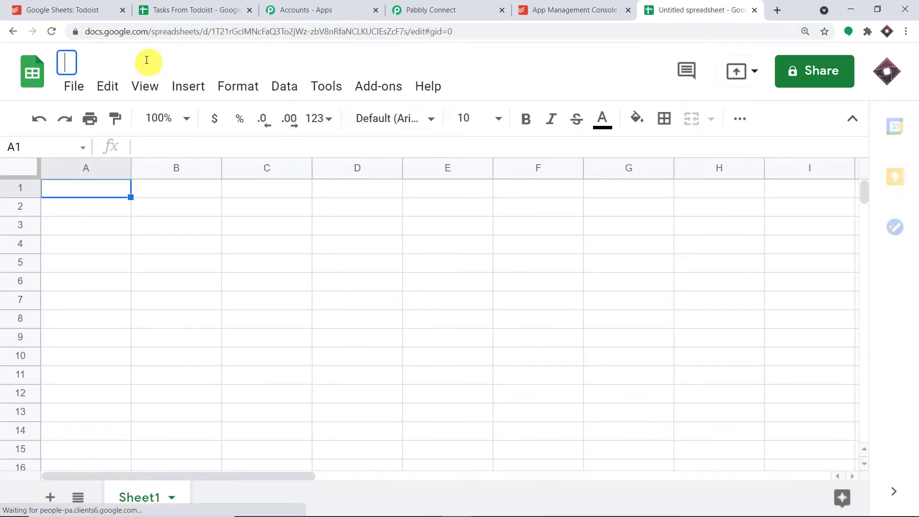
{"action": "type", "text": "T"}
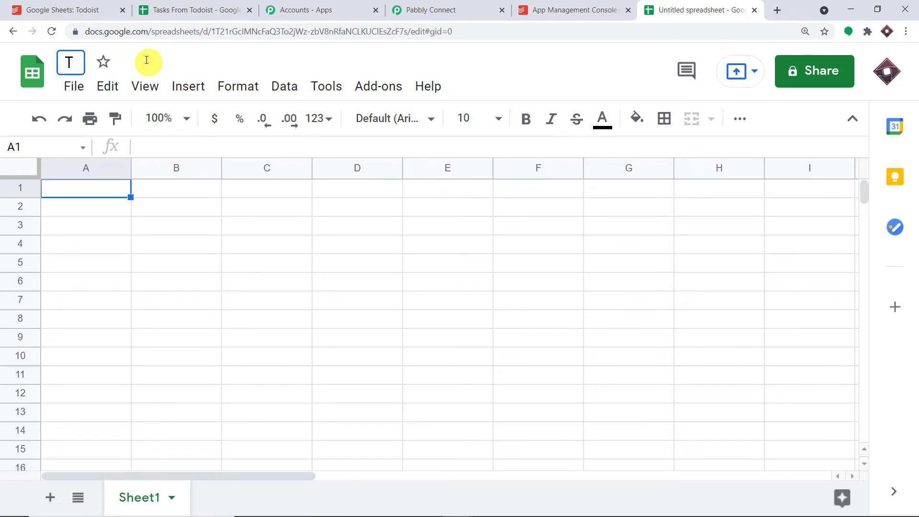
{"action": "type", "text": "odois"}
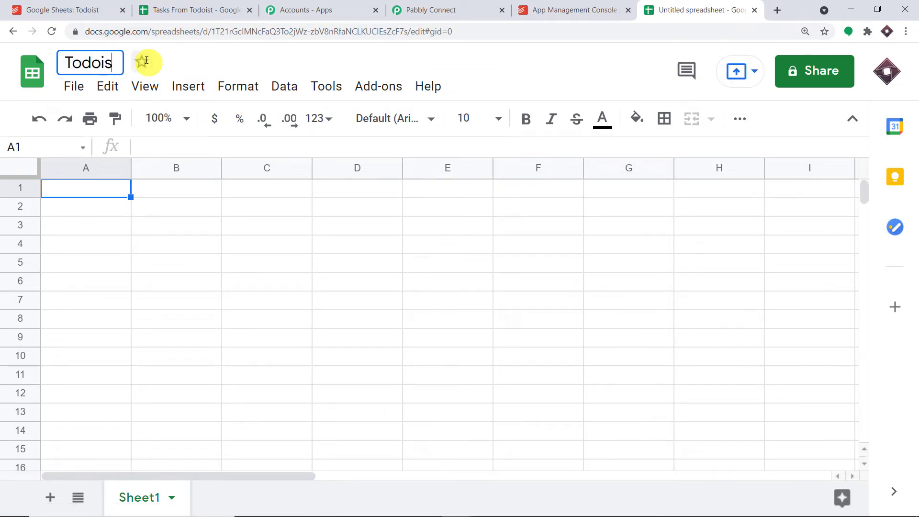
{"action": "type", "text": "t Data"}
{"action": "left_click", "coordinate": [260, 55]}
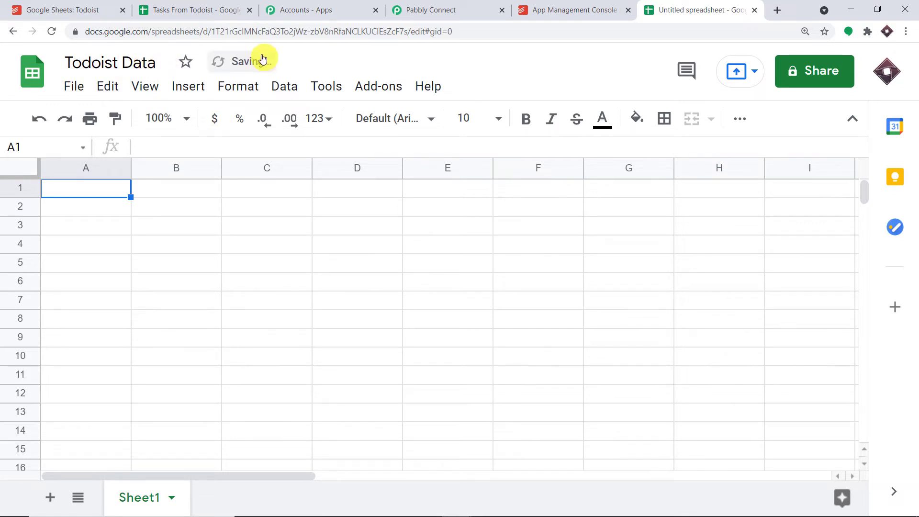
- Copy the header row from Tasks From Todoist and paste it into row 1 of Todoist Data
{"action": "left_click", "coordinate": [177, 10]}
{"action": "left_click_drag", "start_coordinate": [389, 193], "coordinate": [76, 187]}
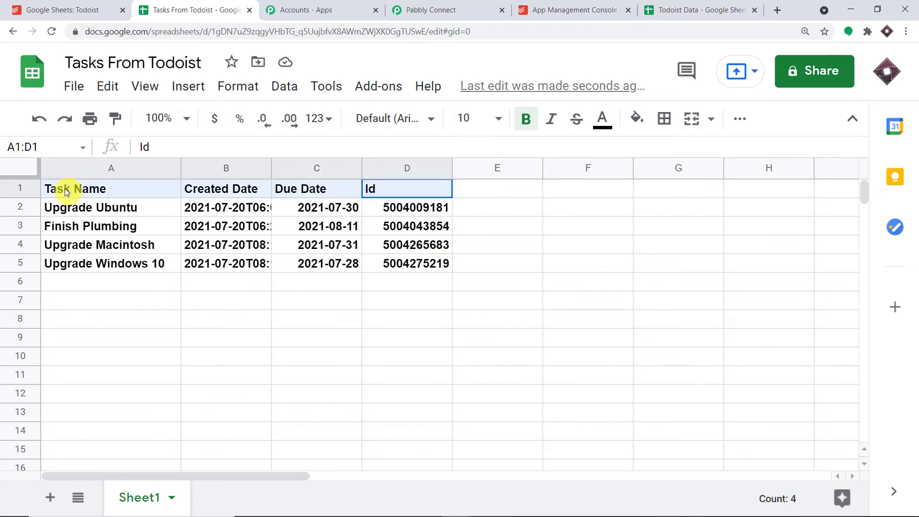
{"action": "right_click", "coordinate": [67, 189]}
{"action": "left_click", "coordinate": [124, 135]}
{"action": "left_click", "coordinate": [699, 9]}
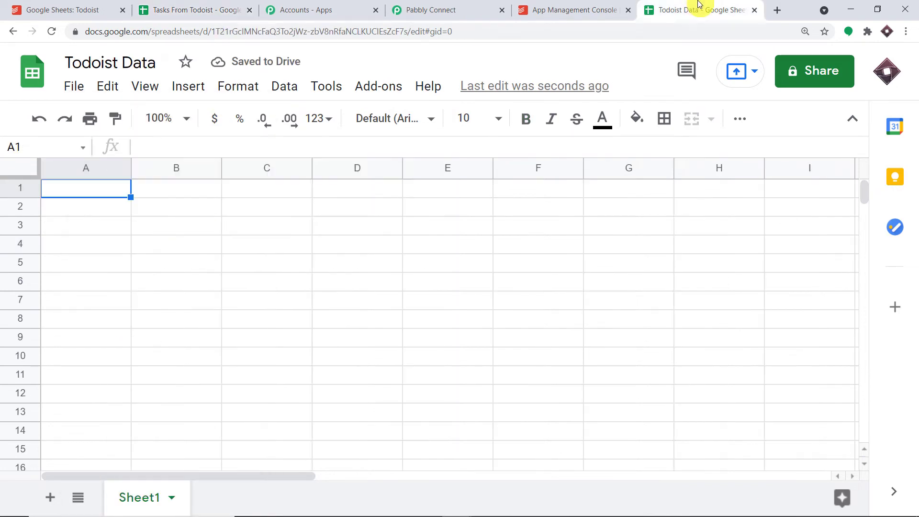
{"action": "left_click_drag", "start_coordinate": [425, 188], "coordinate": [76, 186]}
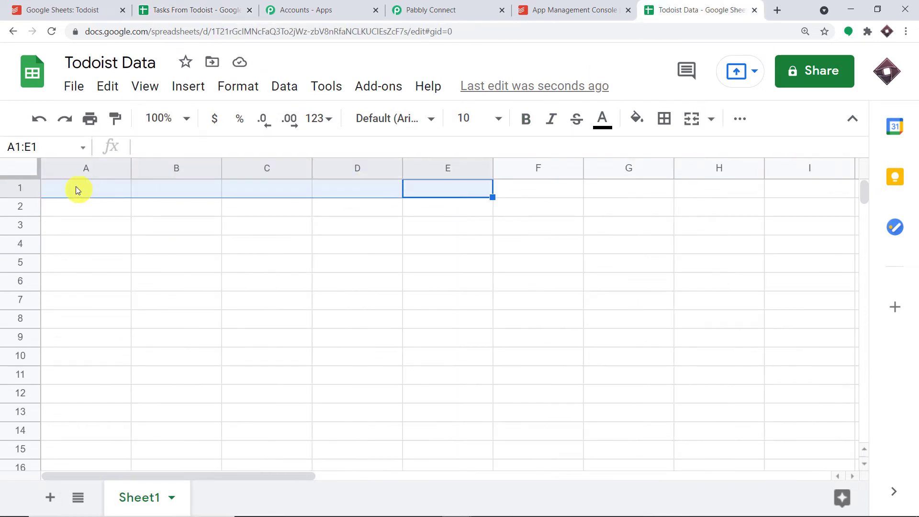
{"action": "right_click", "coordinate": [76, 186]}
{"action": "left_click", "coordinate": [139, 173]}
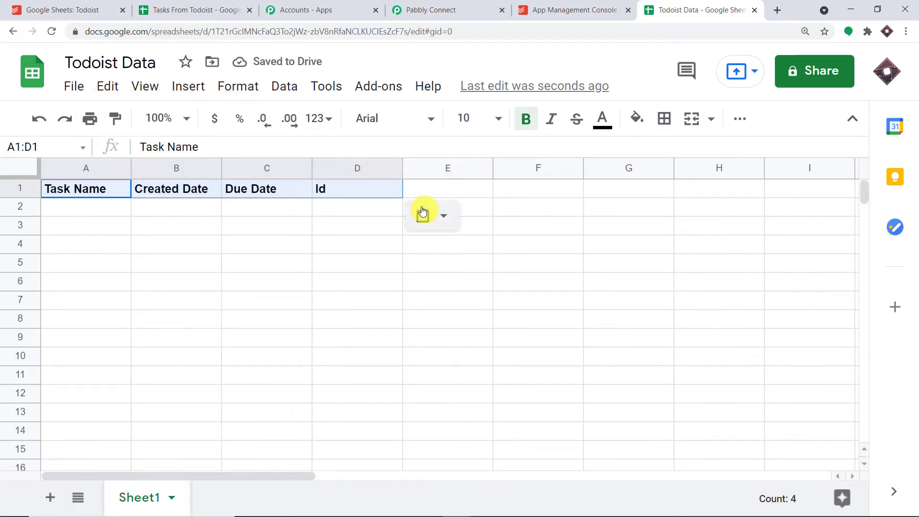
{"action": "left_click", "coordinate": [353, 253]}
{"action": "left_click", "coordinate": [415, 9]}
- Set the workflow's action app to Google Sheets by searching 'google s'
{"action": "scroll", "coordinate": [516, 186], "scroll_direction": "up", "scroll_amount": 4}
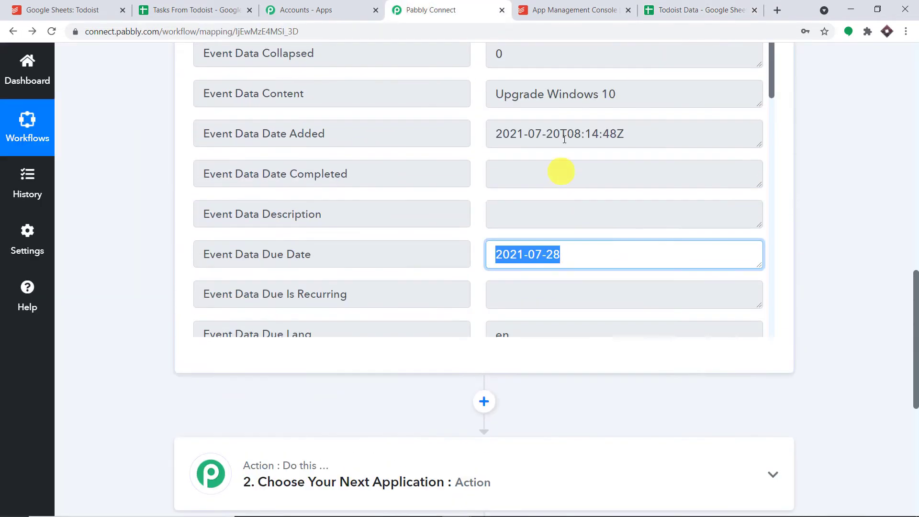
{"action": "left_click", "coordinate": [685, 10]}
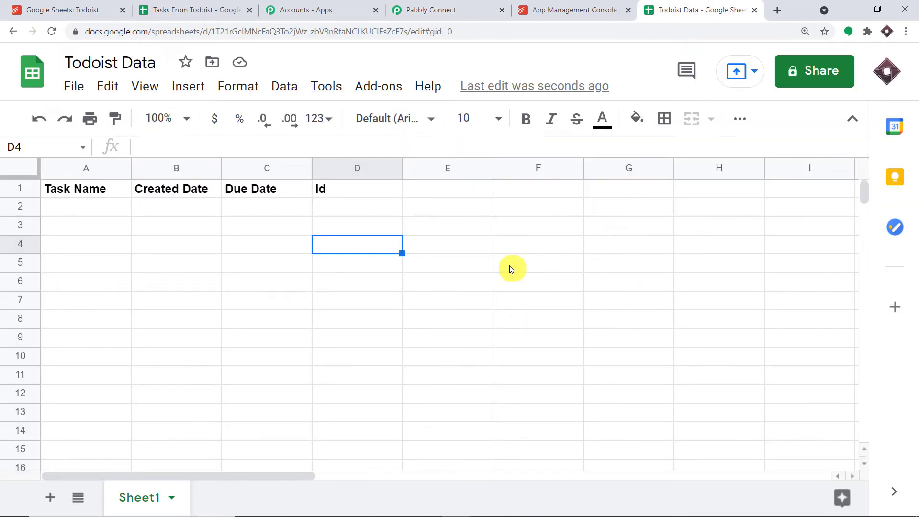
{"action": "left_click", "coordinate": [421, 8]}
{"action": "scroll", "coordinate": [410, 164], "scroll_direction": "down", "scroll_amount": 7}
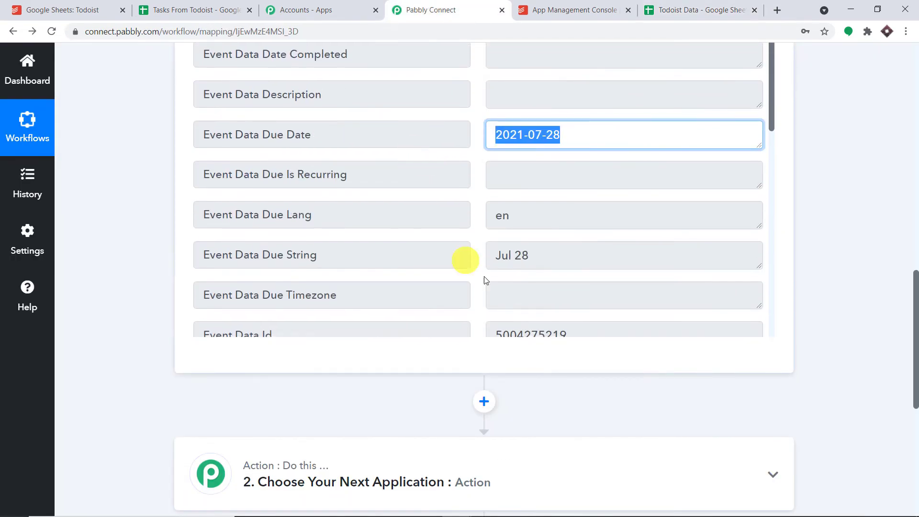
{"action": "scroll", "coordinate": [804, 360], "scroll_direction": "down", "scroll_amount": 5}
{"action": "left_click", "coordinate": [390, 232]}
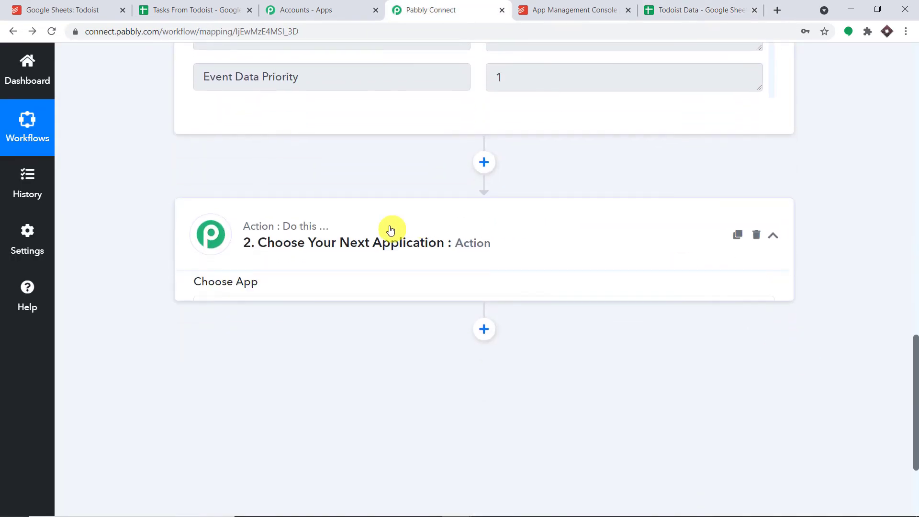
{"action": "left_click", "coordinate": [301, 206]}
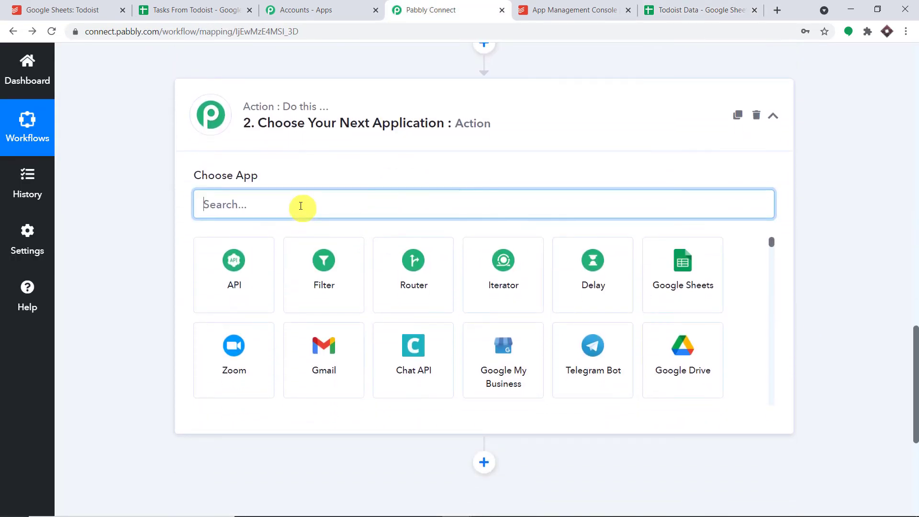
{"action": "type", "text": "googl"}
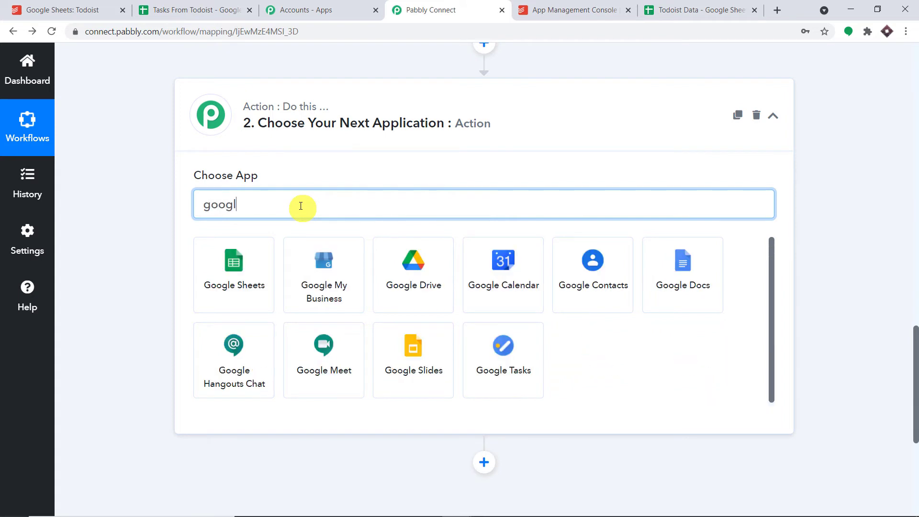
{"action": "type", "text": "e s"}
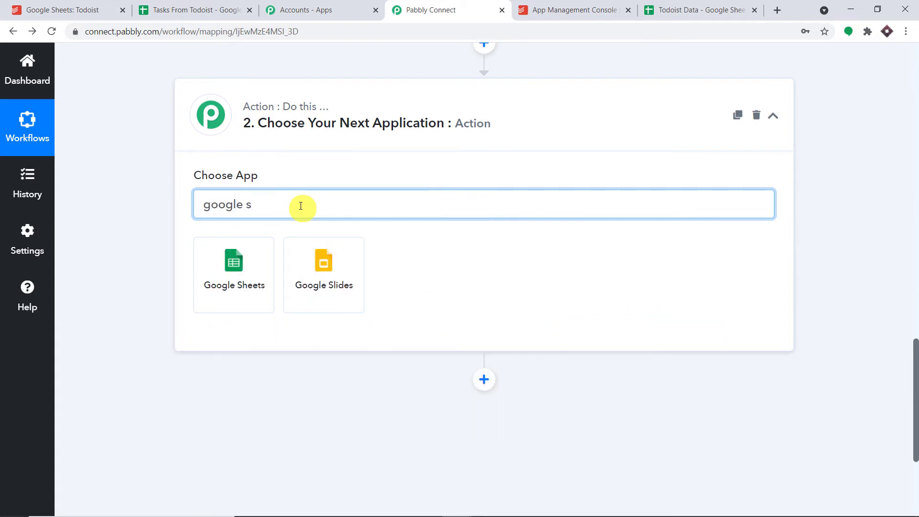
{"action": "left_click", "coordinate": [258, 276]}
- Choose Add New Row as the action event and start connecting a Google Sheets account
{"action": "scroll", "coordinate": [354, 198], "scroll_direction": "down", "scroll_amount": 1}
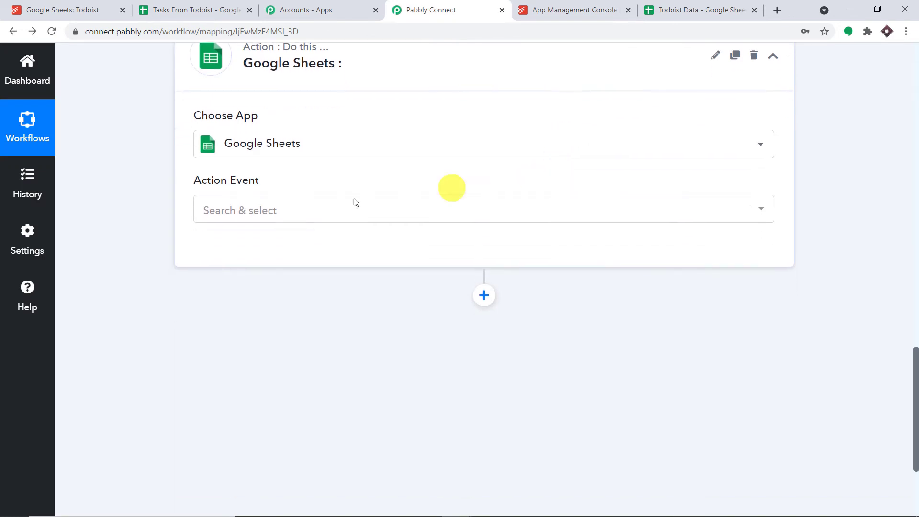
{"action": "left_click", "coordinate": [318, 209]}
{"action": "left_click", "coordinate": [308, 277]}
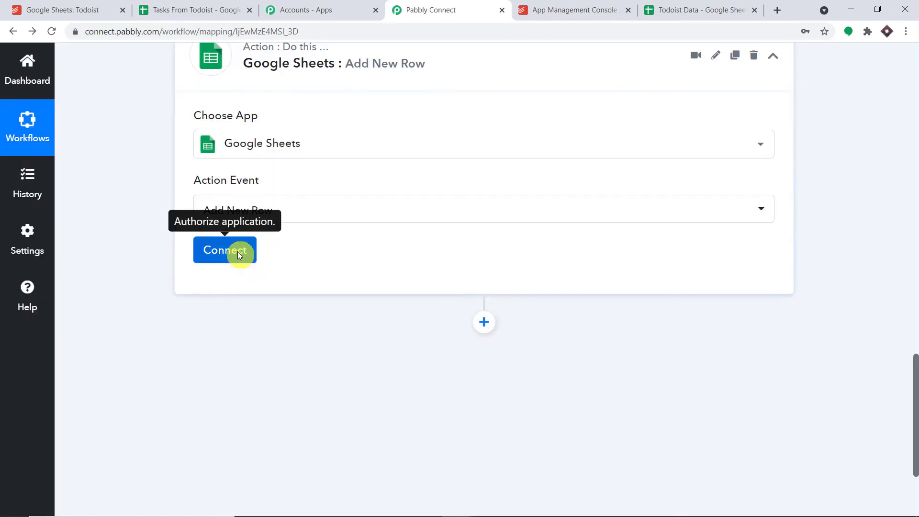
{"action": "left_click", "coordinate": [237, 252]}
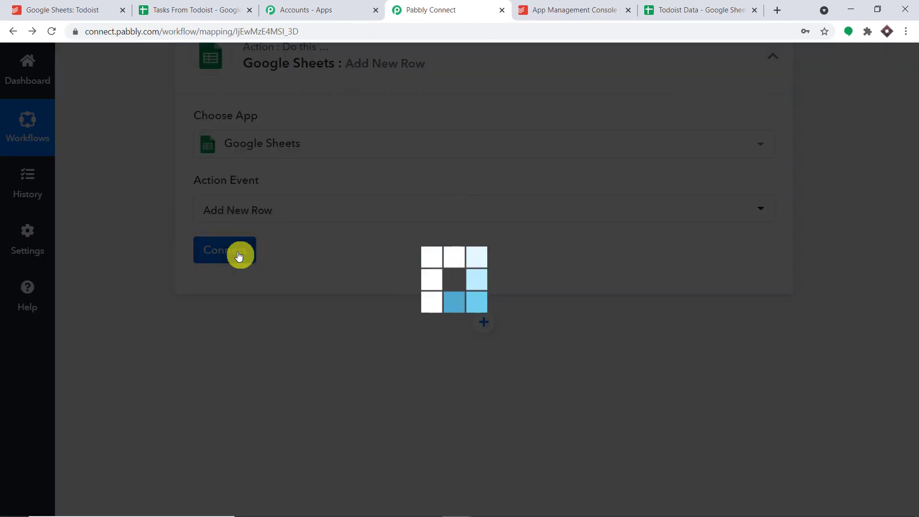
- Add a new Google Sheets connection, signing in with the Google account and granting Pabbly access
{"action": "left_click", "coordinate": [595, 203]}
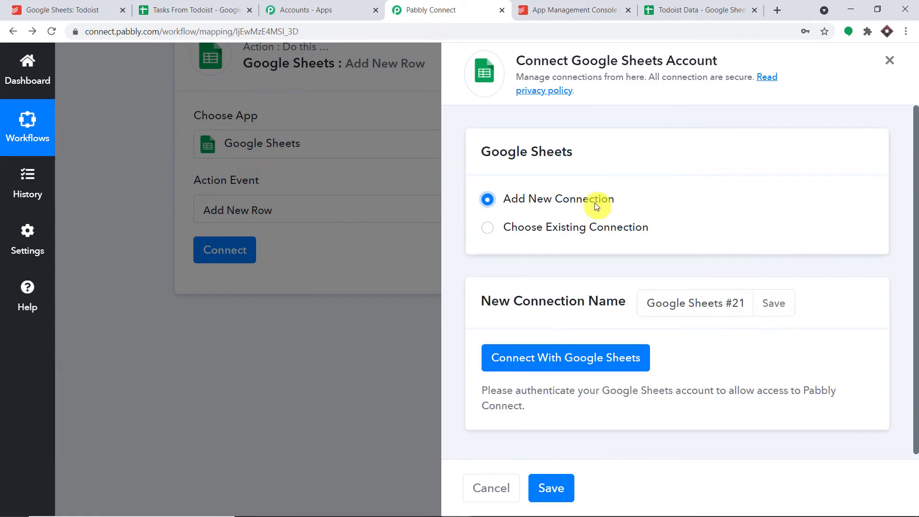
{"action": "left_click", "coordinate": [557, 354]}
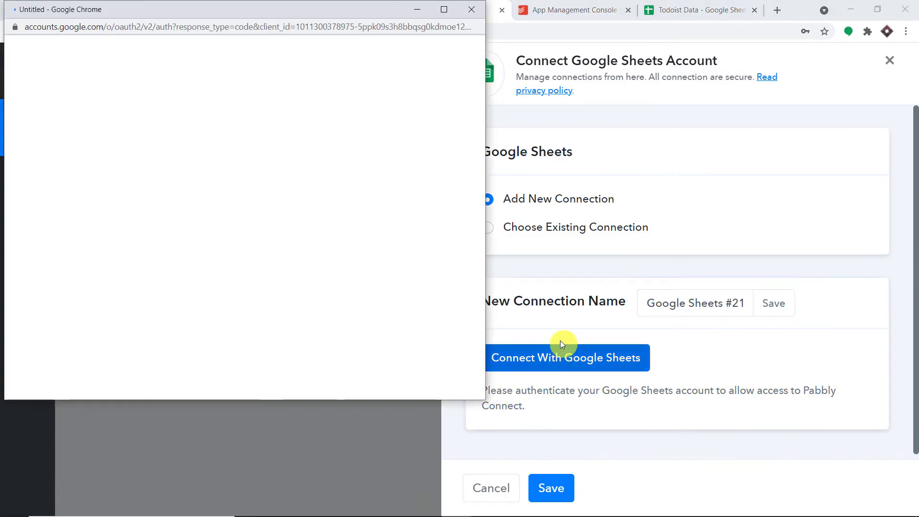
{"action": "scroll", "coordinate": [409, 207], "scroll_direction": "down", "scroll_amount": 8}
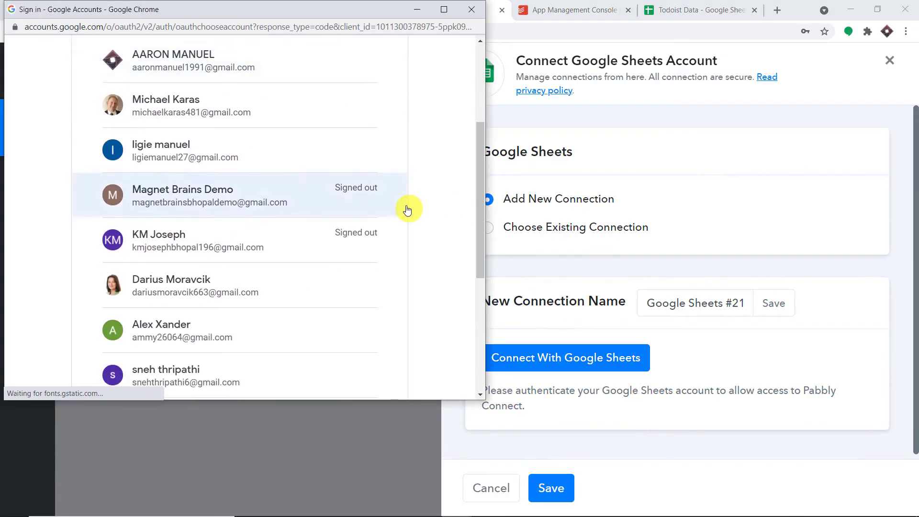
{"action": "scroll", "coordinate": [409, 211], "scroll_direction": "up", "scroll_amount": 6}
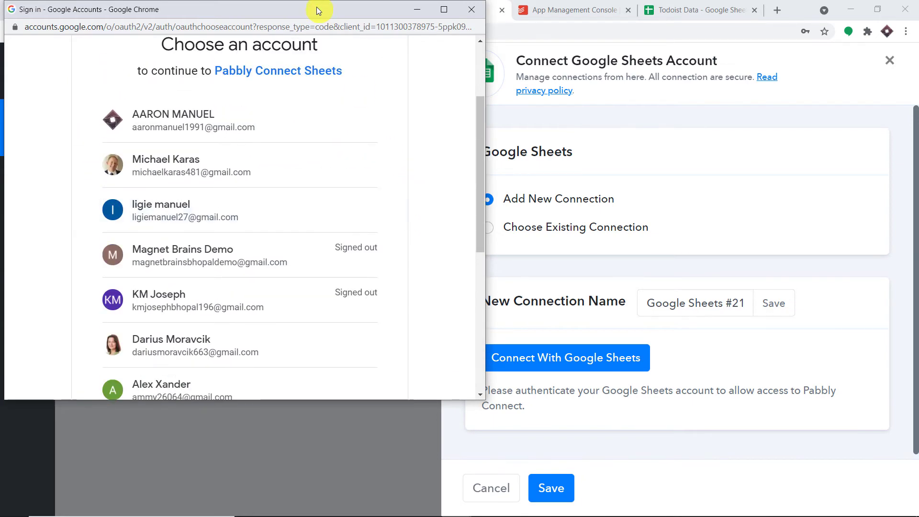
{"action": "left_click_drag", "start_coordinate": [317, 7], "coordinate": [898, 83]}
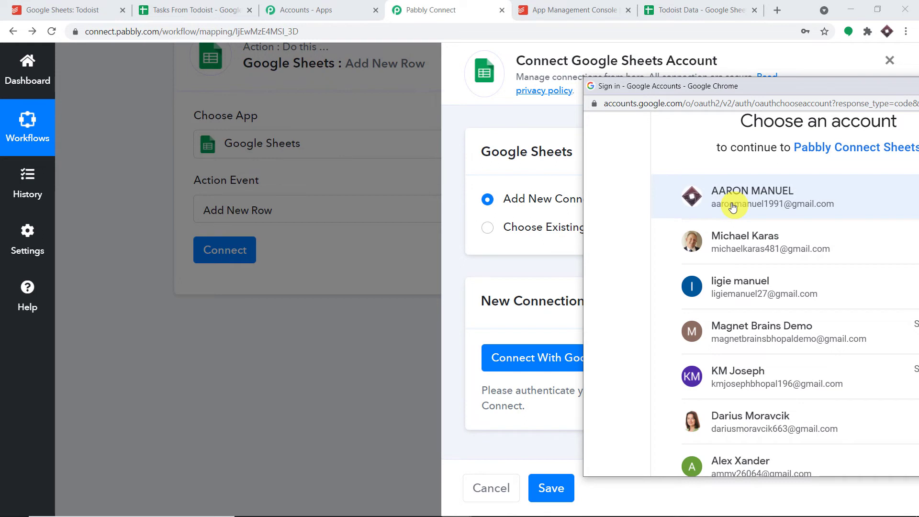
{"action": "left_click", "coordinate": [781, 204]}
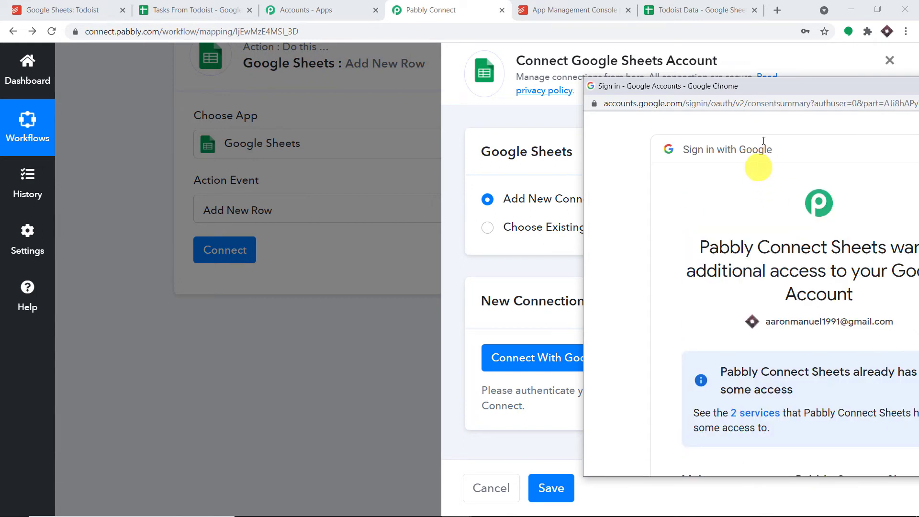
{"action": "left_click_drag", "start_coordinate": [791, 88], "coordinate": [626, 40]}
{"action": "scroll", "coordinate": [678, 136], "scroll_direction": "down", "scroll_amount": 2}
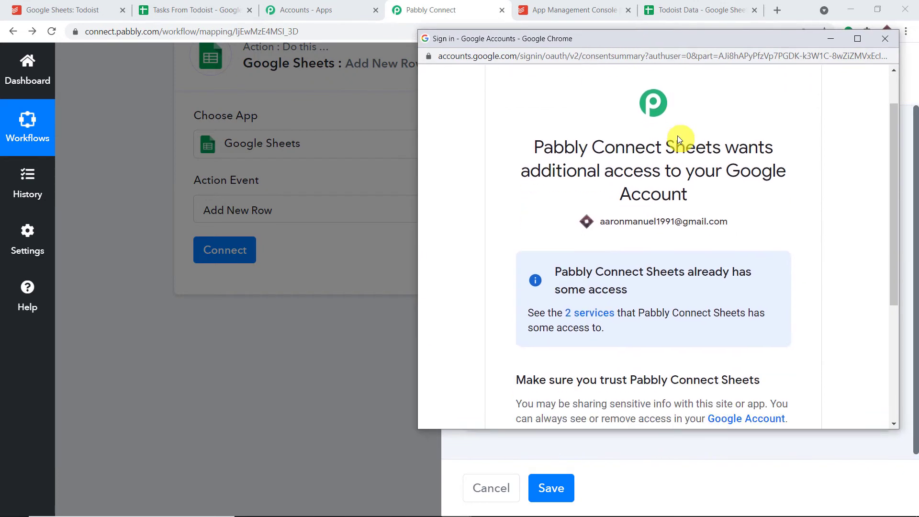
{"action": "scroll", "coordinate": [728, 161], "scroll_direction": "down", "scroll_amount": 4}
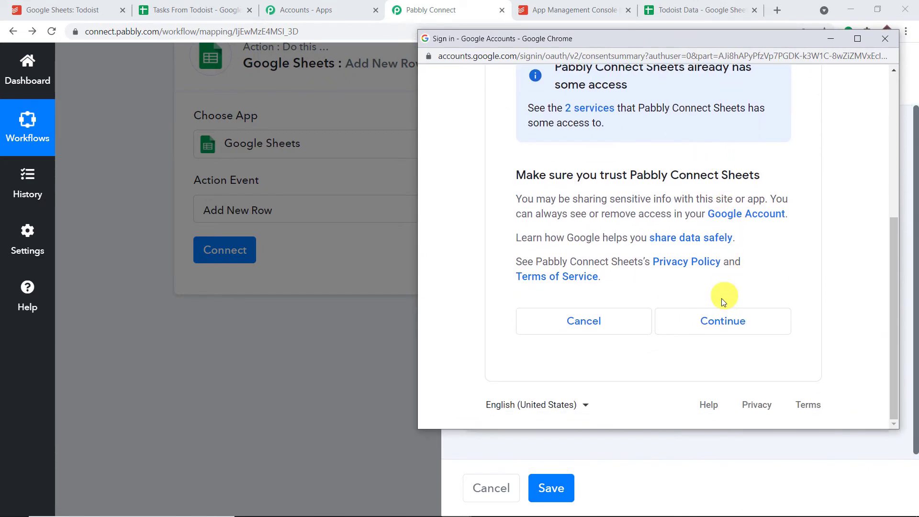
{"action": "left_click", "coordinate": [730, 327]}
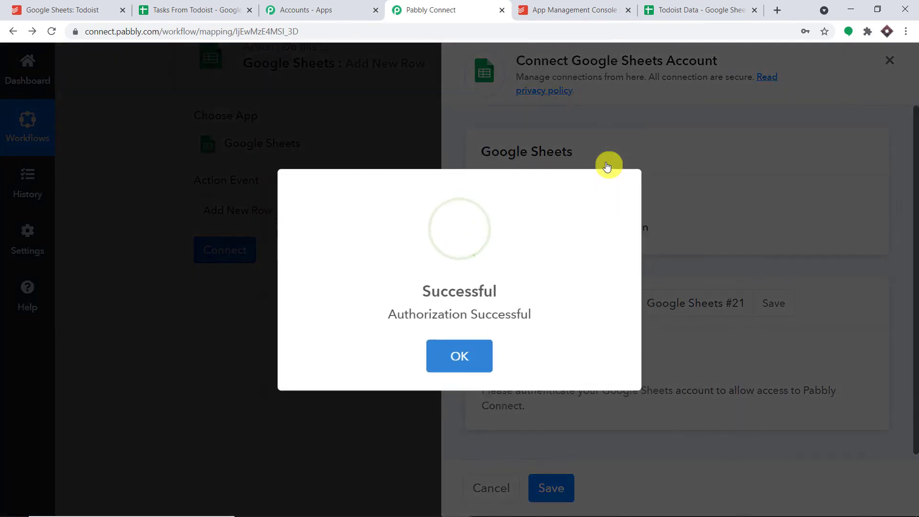
{"action": "left_click", "coordinate": [442, 357]}
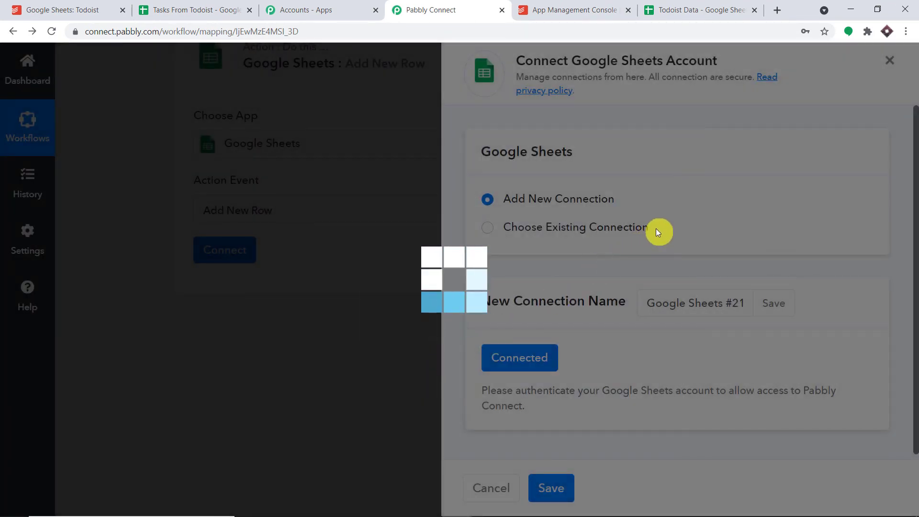
- Select the Todoist Data spreadsheet with Sheet1, confirming the sheet name in Google Sheets
{"action": "scroll", "coordinate": [647, 203], "scroll_direction": "down", "scroll_amount": 2}
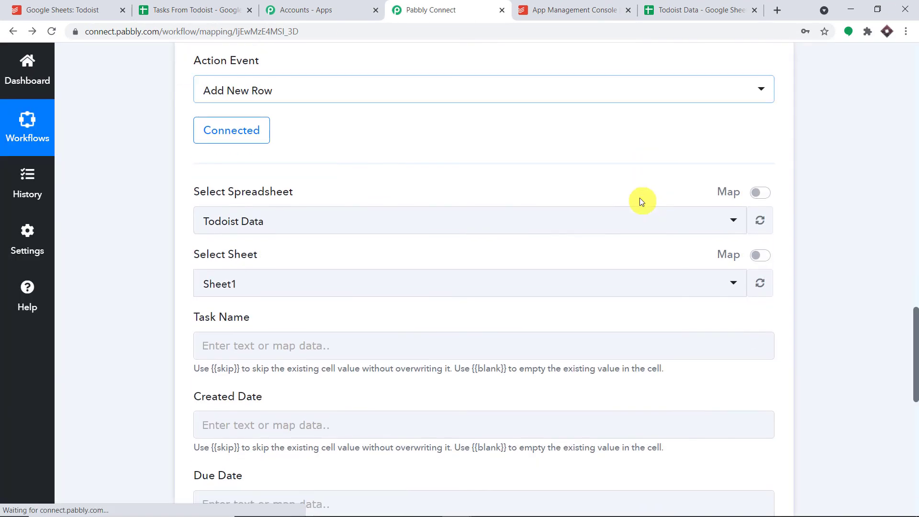
{"action": "left_click", "coordinate": [414, 226]}
{"action": "scroll", "coordinate": [433, 312], "scroll_direction": "down", "scroll_amount": 10}
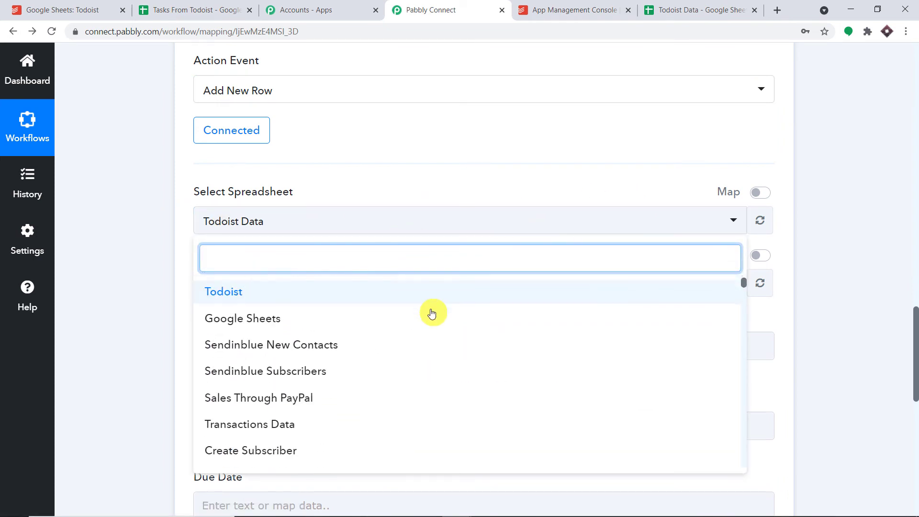
{"action": "scroll", "coordinate": [434, 313], "scroll_direction": "down", "scroll_amount": 12}
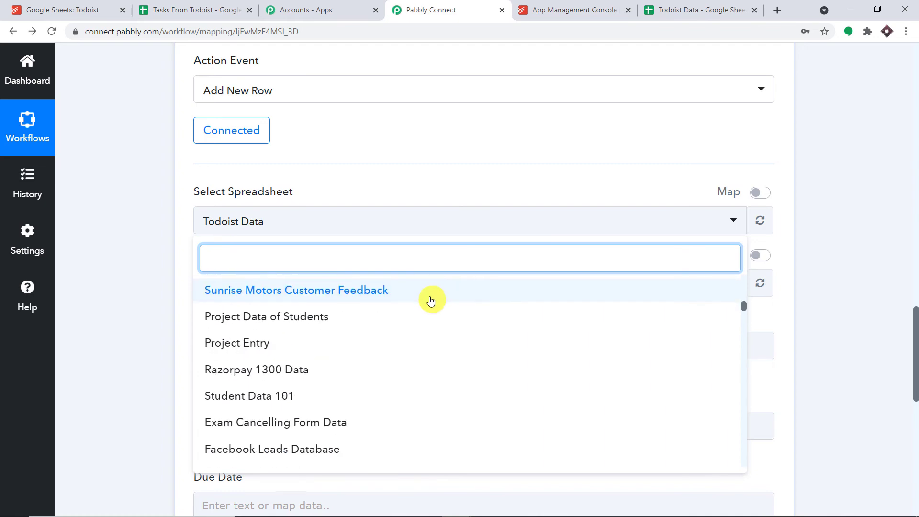
{"action": "scroll", "coordinate": [434, 307], "scroll_direction": "up", "scroll_amount": 12}
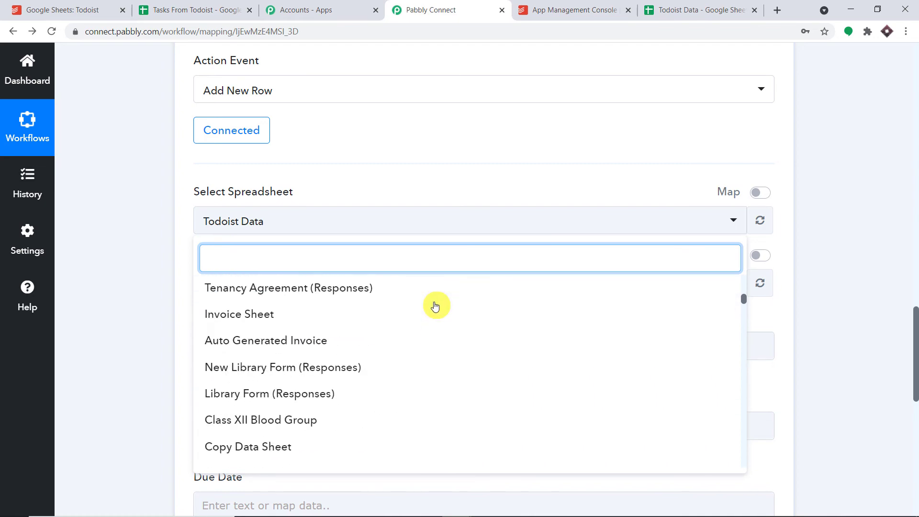
{"action": "scroll", "coordinate": [434, 307], "scroll_direction": "up", "scroll_amount": 5}
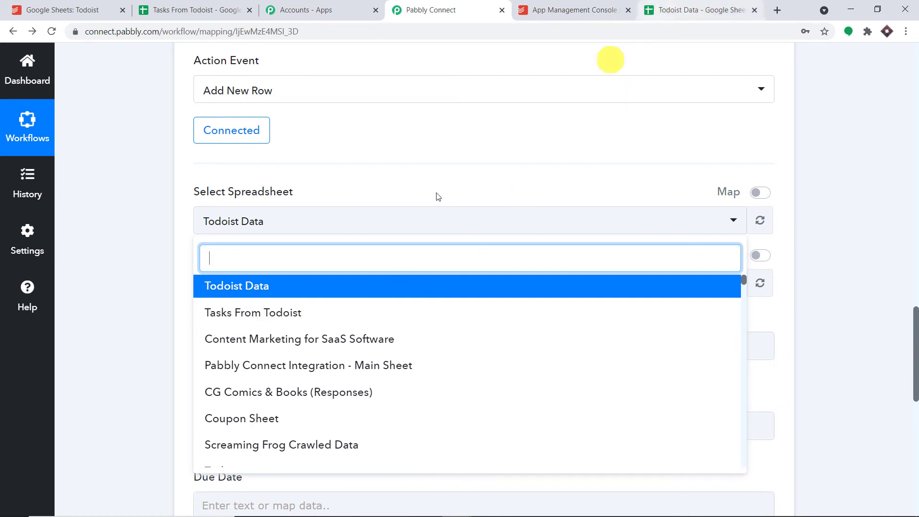
{"action": "left_click", "coordinate": [273, 297]}
{"action": "scroll", "coordinate": [447, 212], "scroll_direction": "down", "scroll_amount": 1}
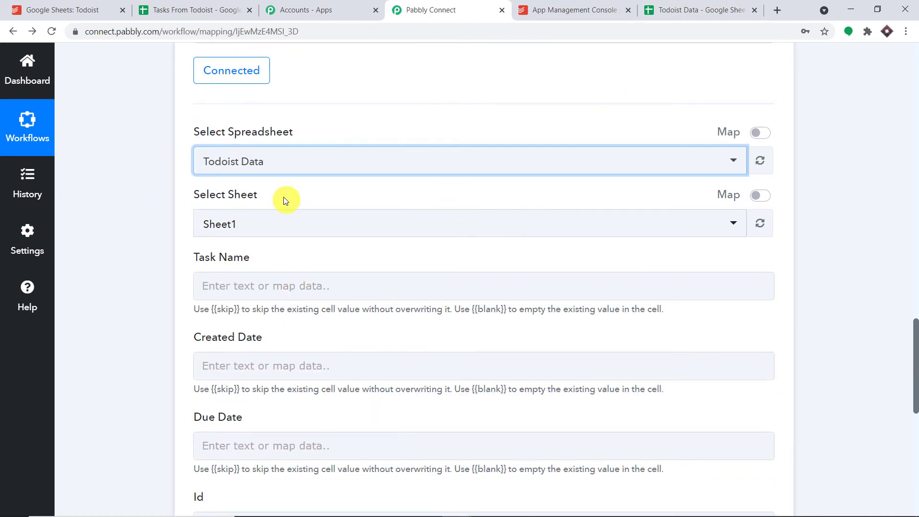
{"action": "left_click", "coordinate": [652, 10]}
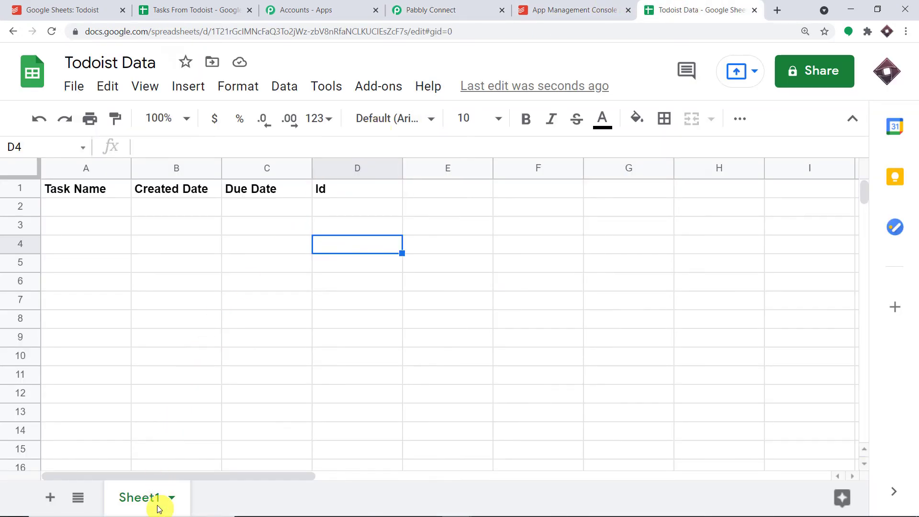
{"action": "left_click", "coordinate": [467, 9]}
- Map Task Name to the Todoist Event Data Content (Upgrade Windows 10)
{"action": "scroll", "coordinate": [499, 96], "scroll_direction": "down", "scroll_amount": 2}
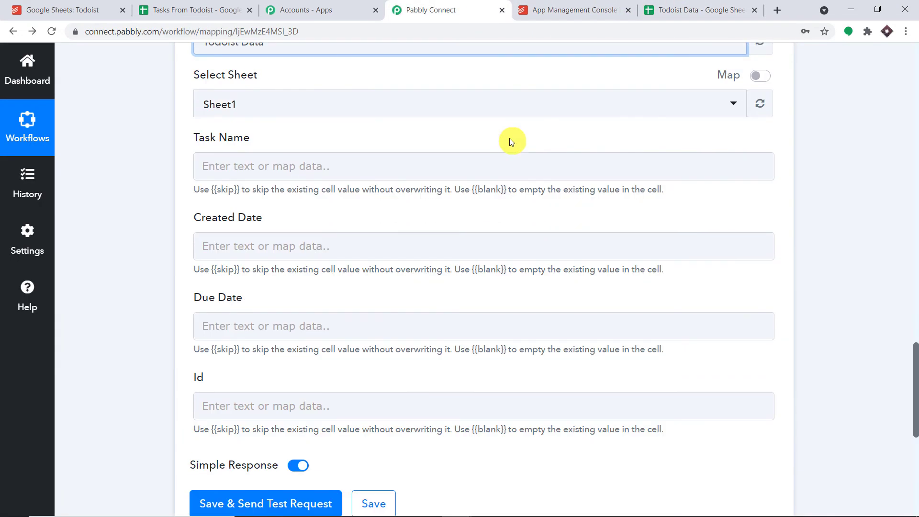
{"action": "scroll", "coordinate": [511, 142], "scroll_direction": "down", "scroll_amount": 1}
{"action": "left_click", "coordinate": [206, 109]}
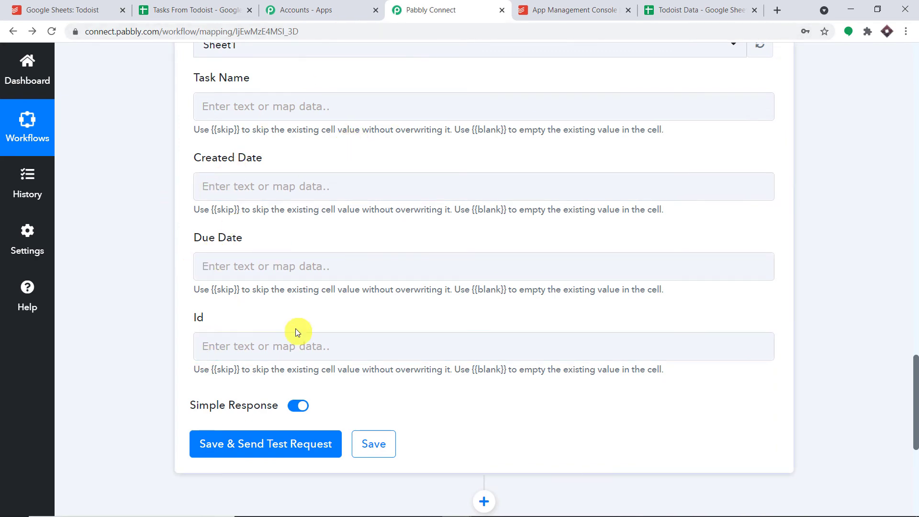
{"action": "scroll", "coordinate": [297, 332], "scroll_direction": "up", "scroll_amount": 2}
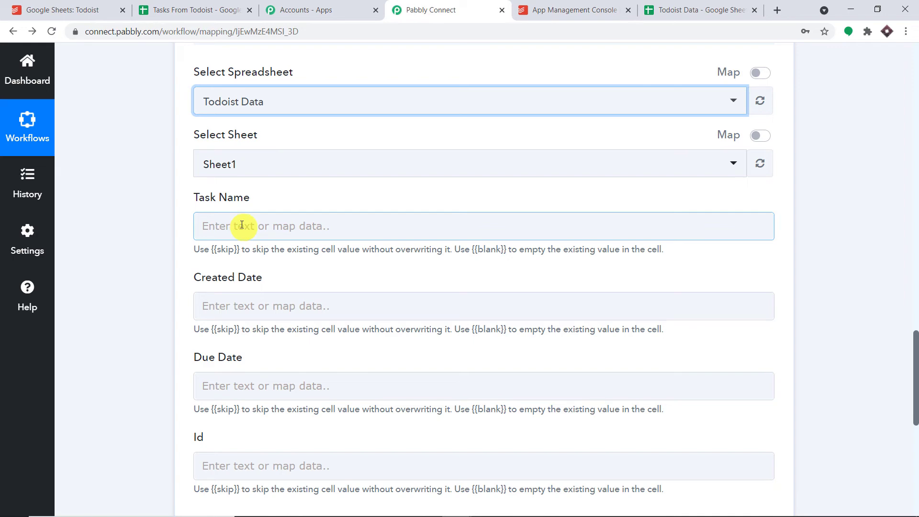
{"action": "scroll", "coordinate": [852, 174], "scroll_direction": "up", "scroll_amount": 12}
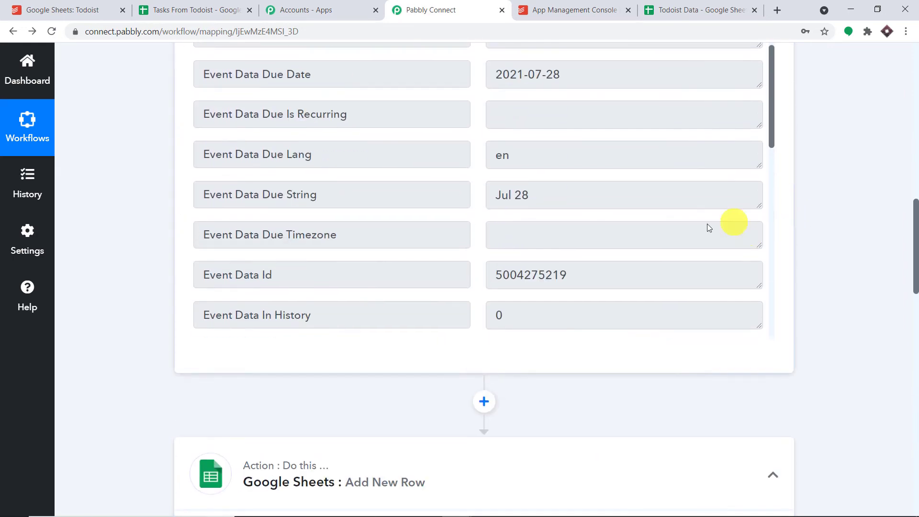
{"action": "scroll", "coordinate": [709, 228], "scroll_direction": "up", "scroll_amount": 6}
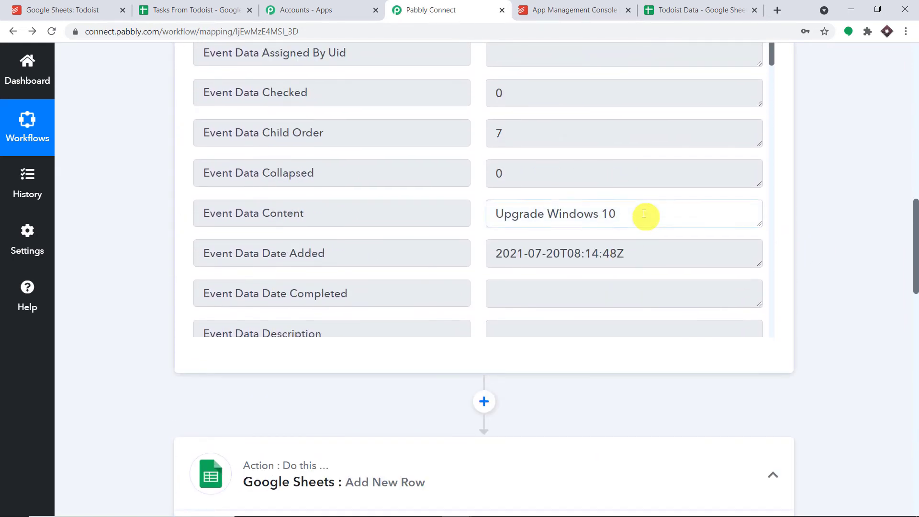
{"action": "left_click_drag", "start_coordinate": [644, 213], "coordinate": [484, 211]}
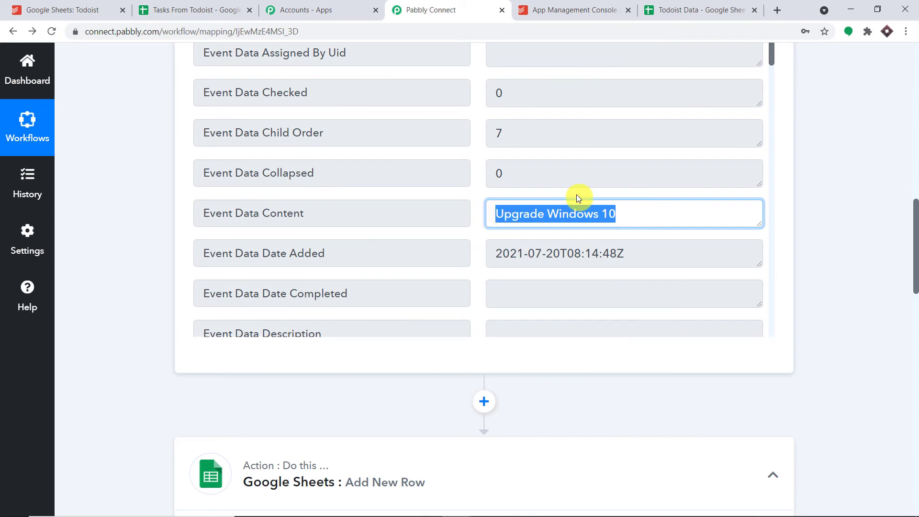
{"action": "left_click_drag", "start_coordinate": [915, 221], "coordinate": [915, 371]}
{"action": "left_click", "coordinate": [273, 151]}
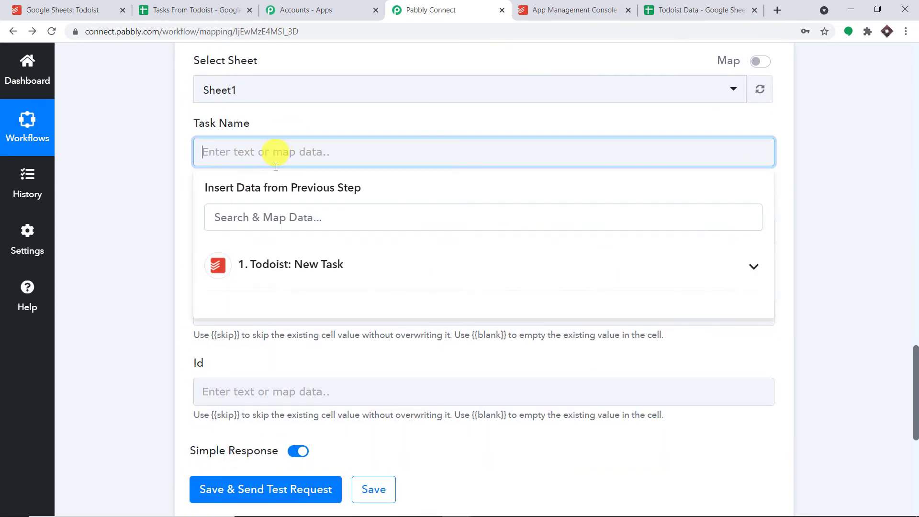
{"action": "left_click", "coordinate": [307, 269]}
{"action": "scroll", "coordinate": [330, 345], "scroll_direction": "down", "scroll_amount": 3}
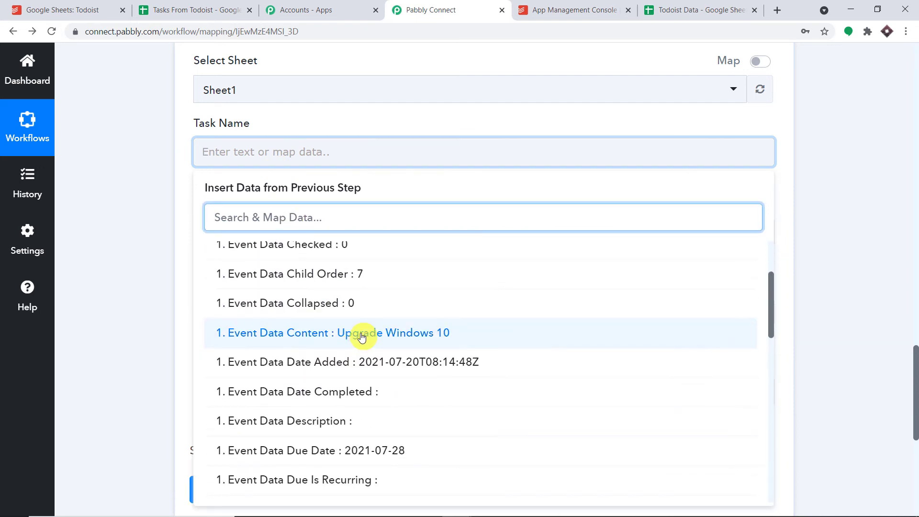
{"action": "left_click", "coordinate": [362, 335]}
{"action": "left_click", "coordinate": [445, 124]}
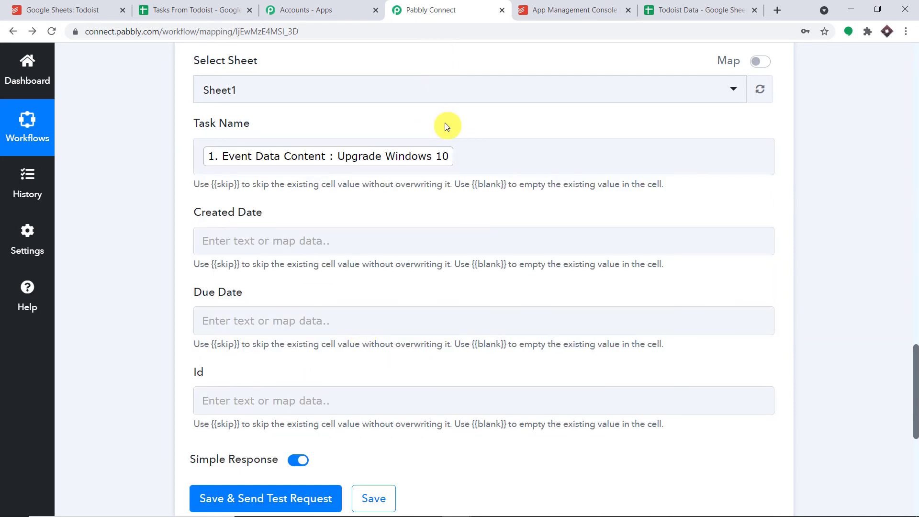
- Map Created Date to Event Data Date Added and Due Date to Event Data Due Date
{"action": "scroll", "coordinate": [413, 152], "scroll_direction": "down", "scroll_amount": 1}
{"action": "left_click", "coordinate": [358, 191]}
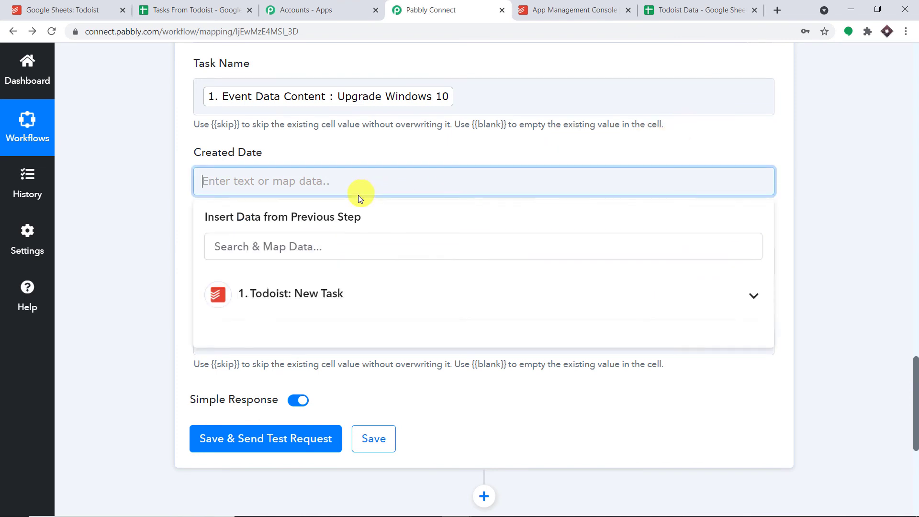
{"action": "left_click", "coordinate": [340, 288]}
{"action": "scroll", "coordinate": [422, 297], "scroll_direction": "down", "scroll_amount": 4}
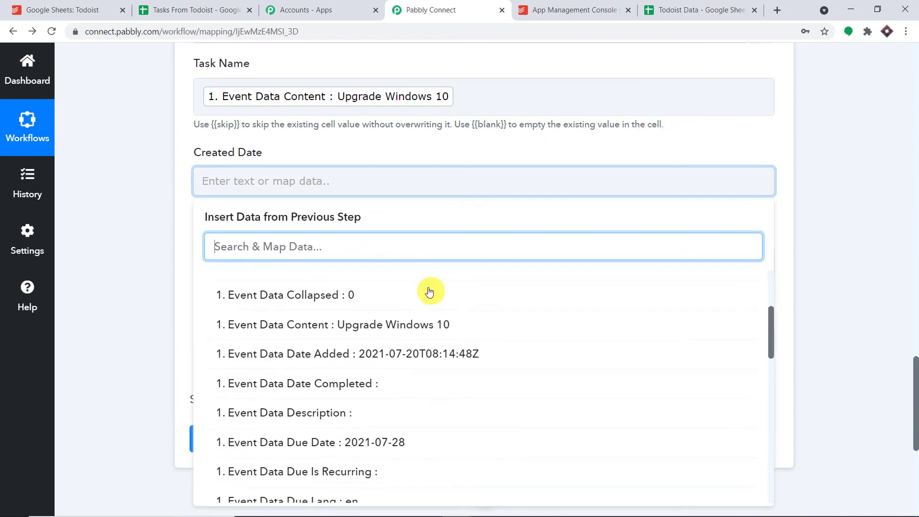
{"action": "left_click", "coordinate": [428, 337]}
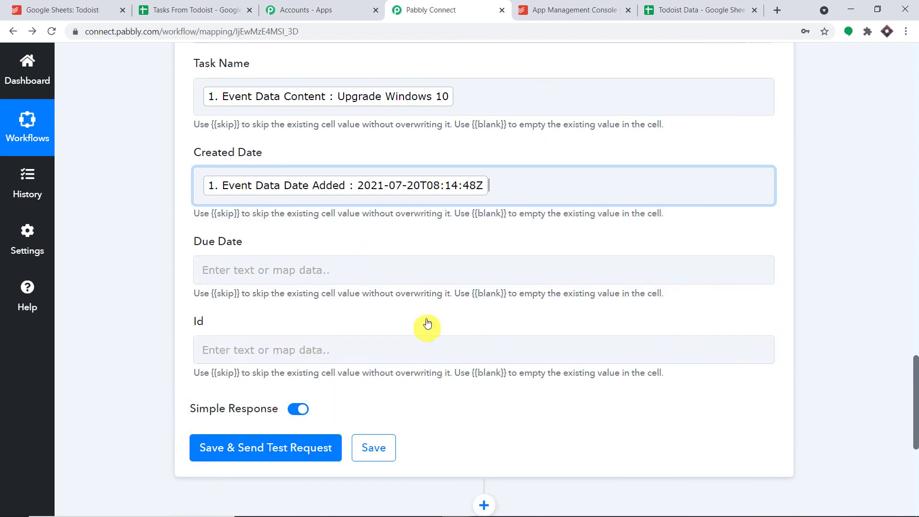
{"action": "left_click", "coordinate": [494, 142]}
{"action": "scroll", "coordinate": [401, 164], "scroll_direction": "down", "scroll_amount": 1}
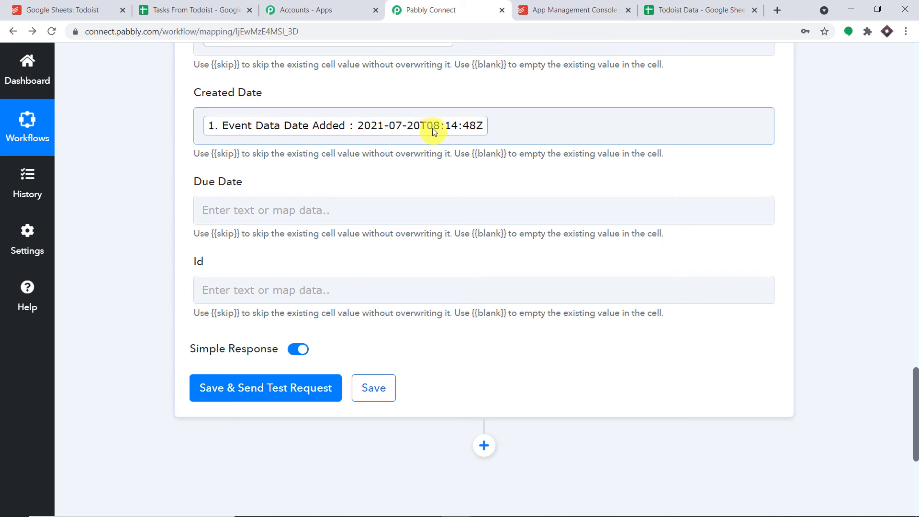
{"action": "scroll", "coordinate": [491, 131], "scroll_direction": "down", "scroll_amount": 1}
{"action": "left_click", "coordinate": [304, 148]}
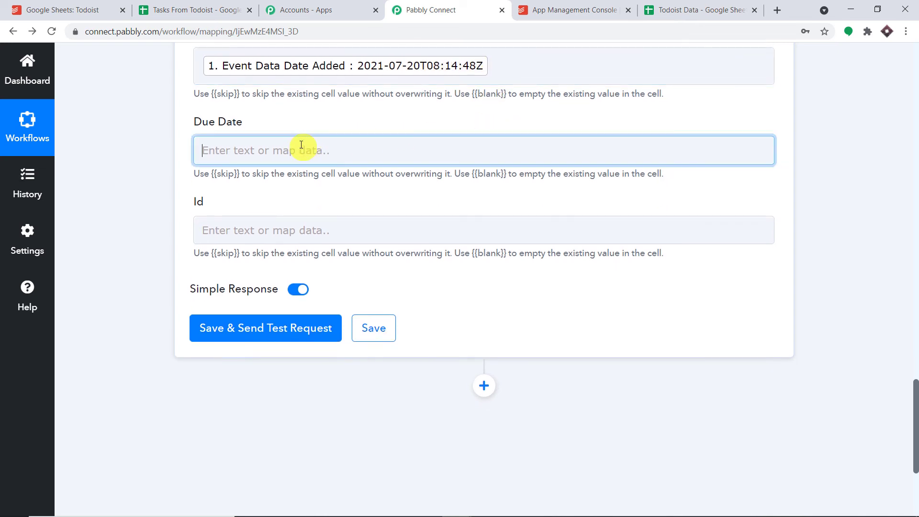
{"action": "left_click", "coordinate": [377, 256]}
{"action": "scroll", "coordinate": [427, 302], "scroll_direction": "down", "scroll_amount": 3}
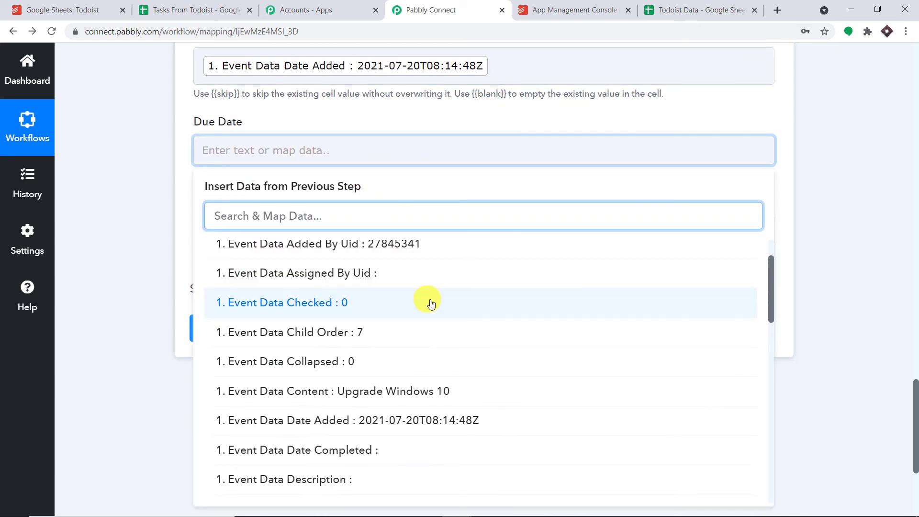
{"action": "left_click", "coordinate": [396, 389]}
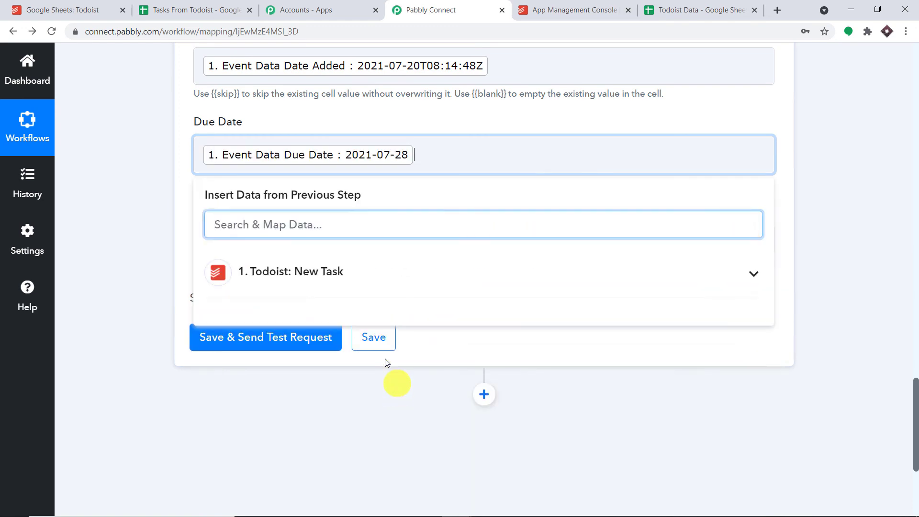
{"action": "left_click", "coordinate": [387, 143]}
- Map Id to Event Data Id, then save and send a test request
{"action": "scroll", "coordinate": [336, 172], "scroll_direction": "down", "scroll_amount": 1}
{"action": "left_click", "coordinate": [320, 180]}
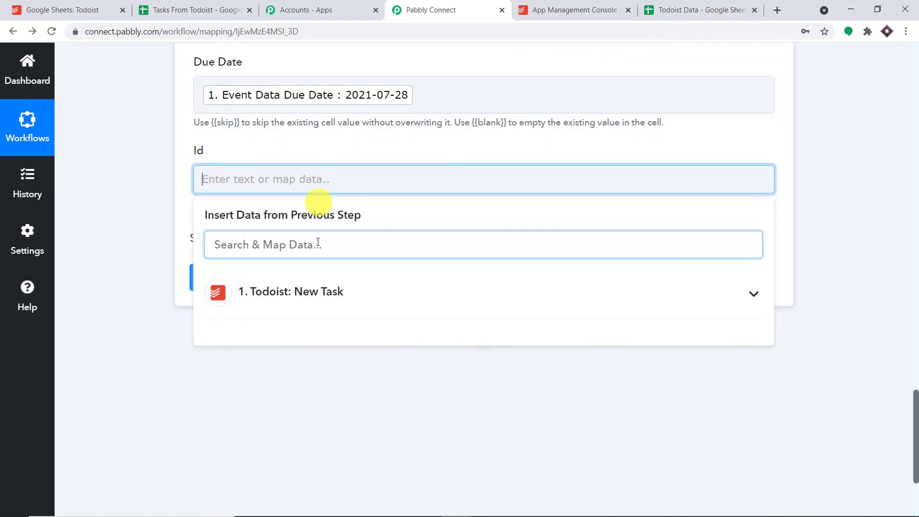
{"action": "left_click", "coordinate": [323, 291]}
{"action": "scroll", "coordinate": [347, 328], "scroll_direction": "down", "scroll_amount": 6}
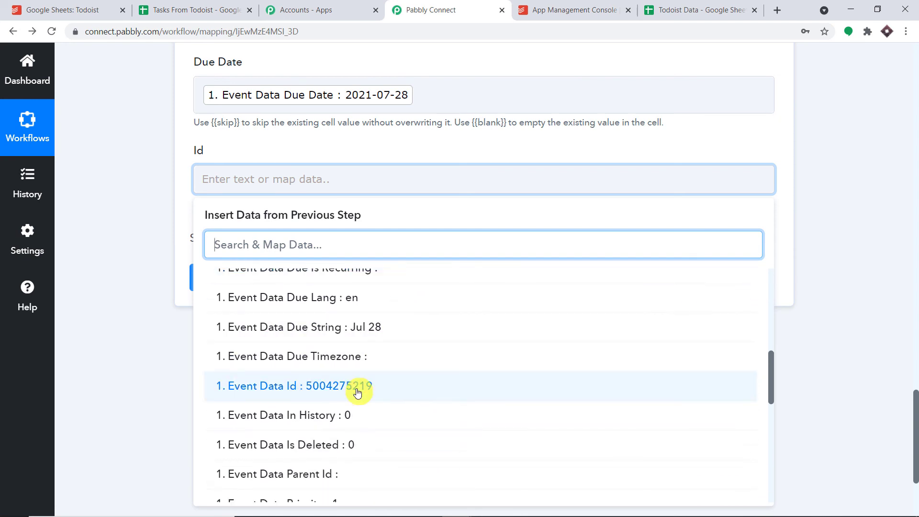
{"action": "left_click", "coordinate": [358, 391]}
{"action": "left_click", "coordinate": [530, 143]}
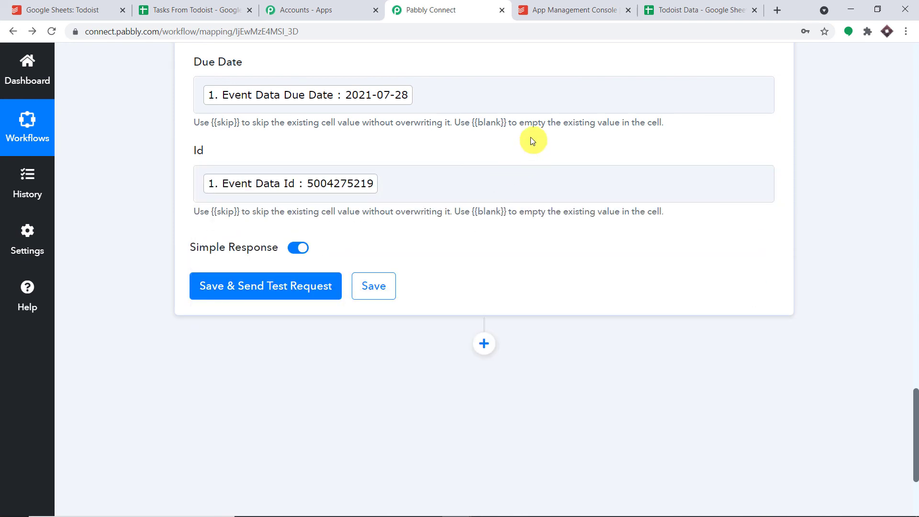
{"action": "left_click", "coordinate": [265, 288]}
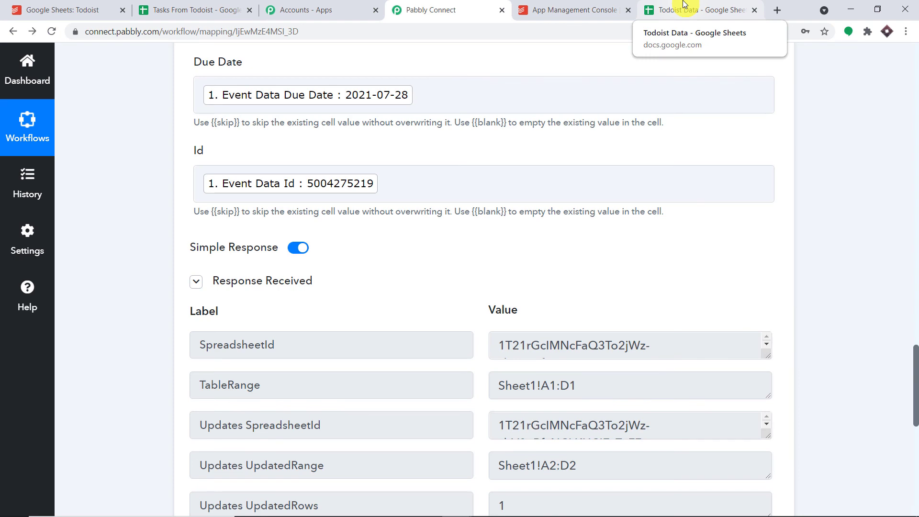
- Verify cells A2–D2 hold Upgrade Windows 10, its created date, 2021-07-28 due date and id
{"action": "left_click", "coordinate": [684, 5]}
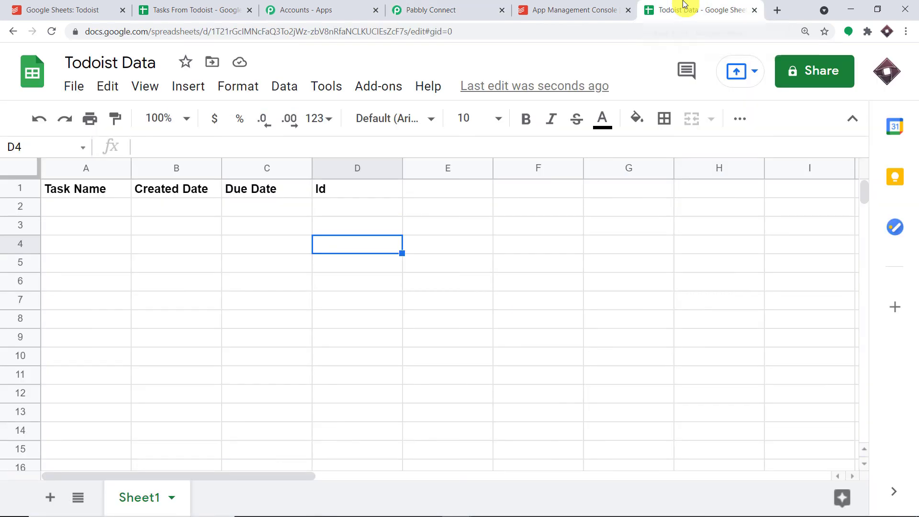
{"action": "left_click", "coordinate": [70, 206]}
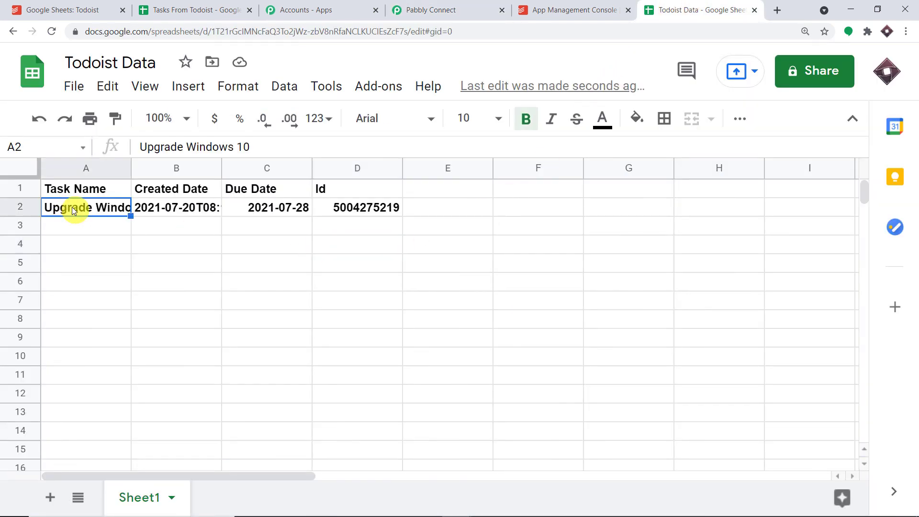
{"action": "left_click", "coordinate": [184, 206]}
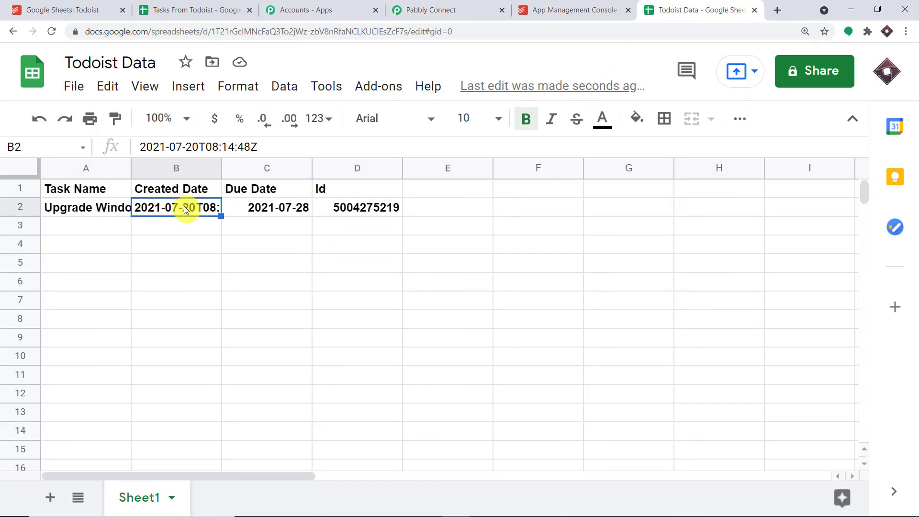
{"action": "left_click", "coordinate": [300, 205]}
{"action": "left_click", "coordinate": [356, 205]}
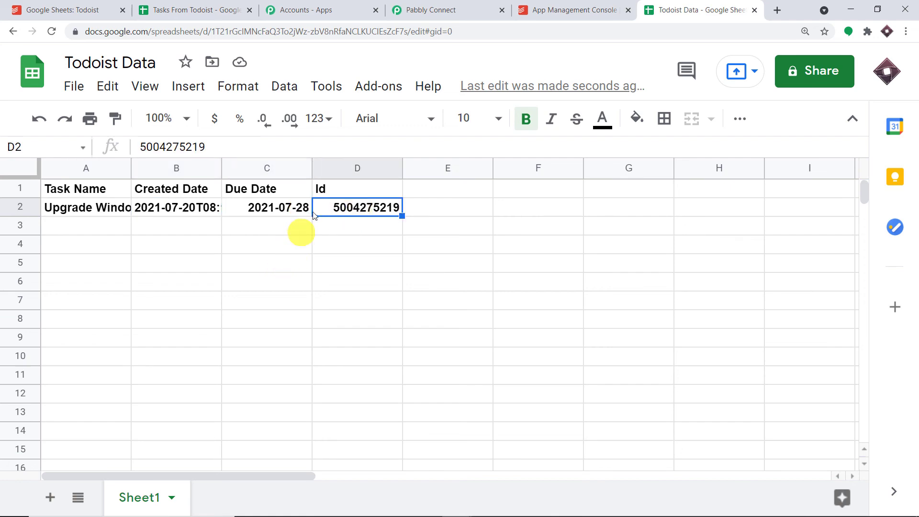
{"action": "left_click", "coordinate": [426, 9]}
{"action": "left_click", "coordinate": [916, 180]}
- Collapse the Google Sheets action card and the Todoist New Task trigger card
{"action": "left_click", "coordinate": [917, 180]}
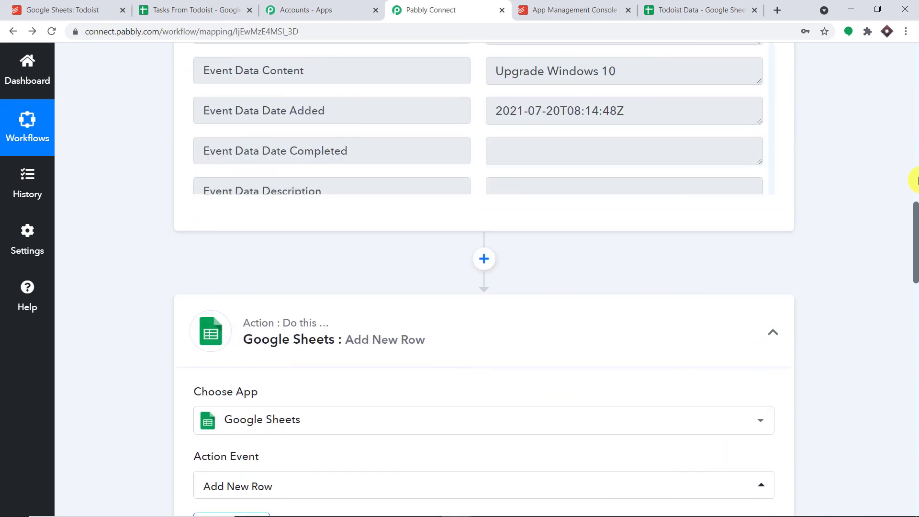
{"action": "left_click", "coordinate": [332, 328]}
{"action": "left_click", "coordinate": [916, 205]}
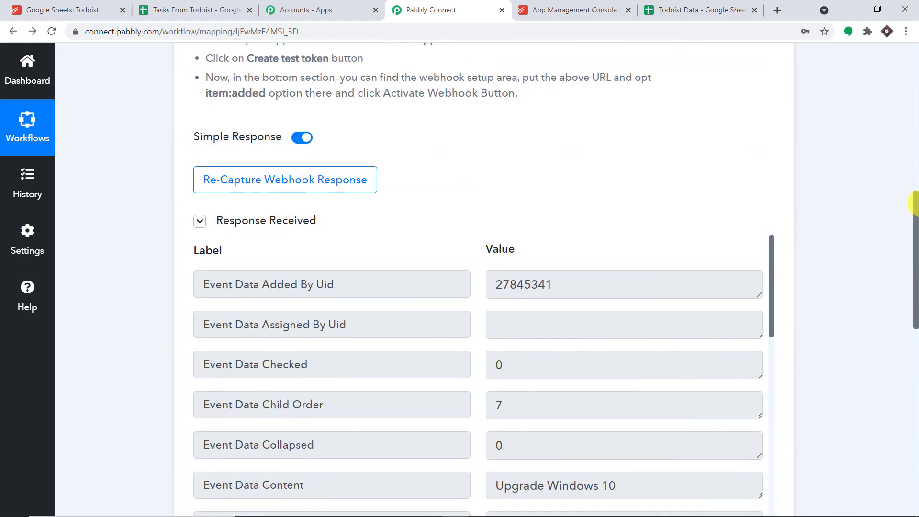
{"action": "left_click", "coordinate": [916, 120]}
{"action": "left_click", "coordinate": [365, 184]}
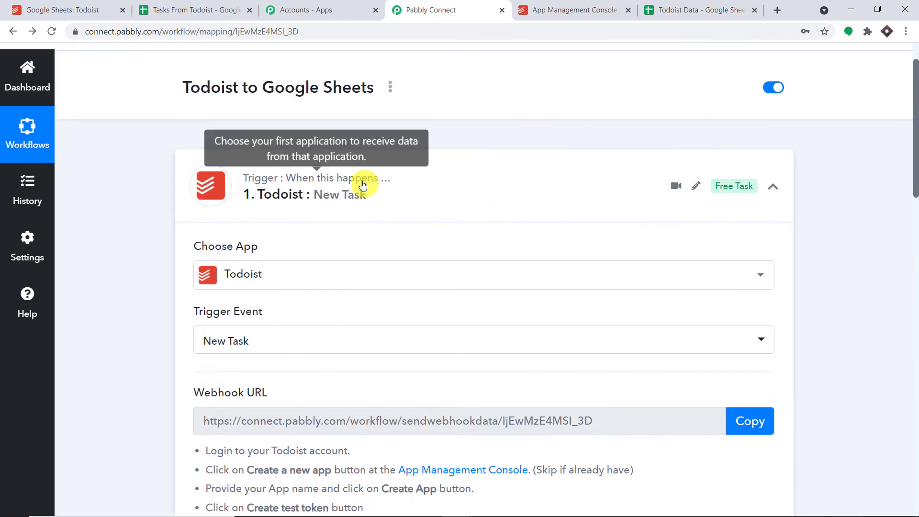